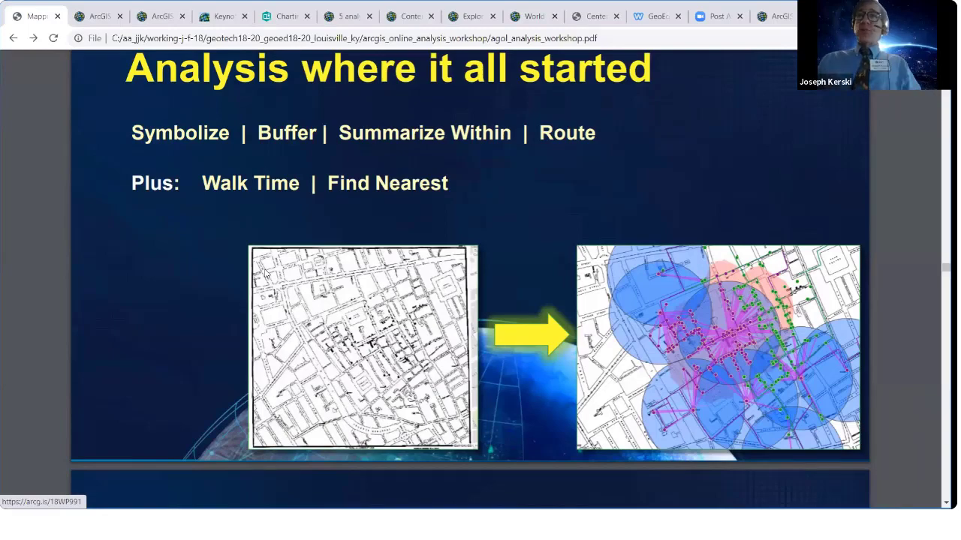
Read the workshop slides on the Boulder County flood analysis problem statement and its five analysis steps.
{"action": "scroll", "coordinate": [264, 272], "scroll_direction": "down", "scroll_amount": 3}
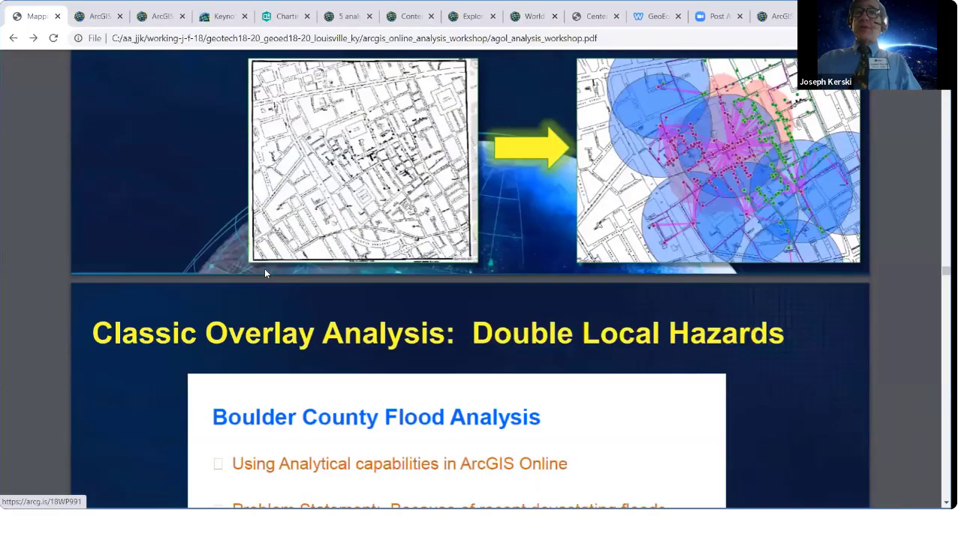
{"action": "scroll", "coordinate": [264, 272], "scroll_direction": "down", "scroll_amount": 3}
{"action": "scroll", "coordinate": [264, 273], "scroll_direction": "down", "scroll_amount": 1}
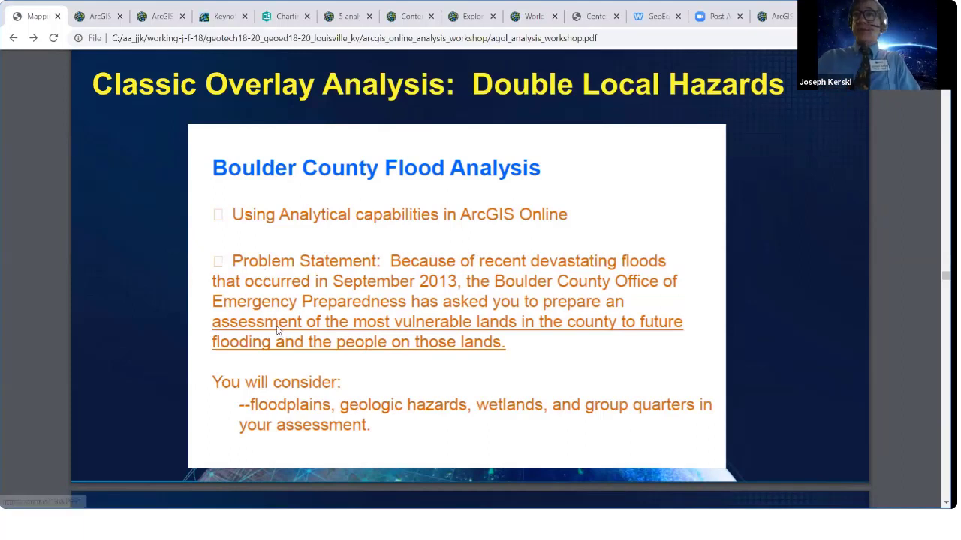
{"action": "scroll", "coordinate": [278, 330], "scroll_direction": "down", "scroll_amount": 5}
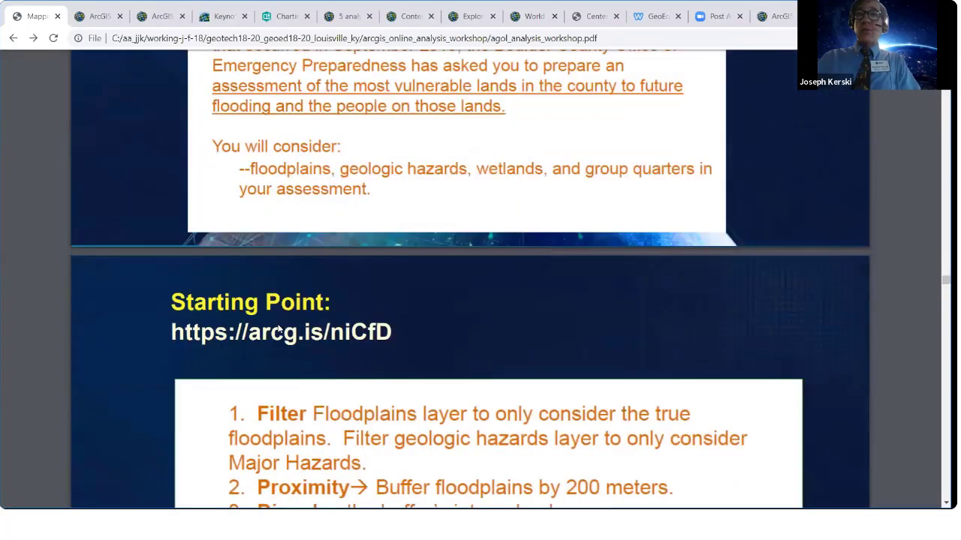
{"action": "scroll", "coordinate": [278, 328], "scroll_direction": "down", "scroll_amount": 1}
{"action": "scroll", "coordinate": [277, 328], "scroll_direction": "up", "scroll_amount": 1}
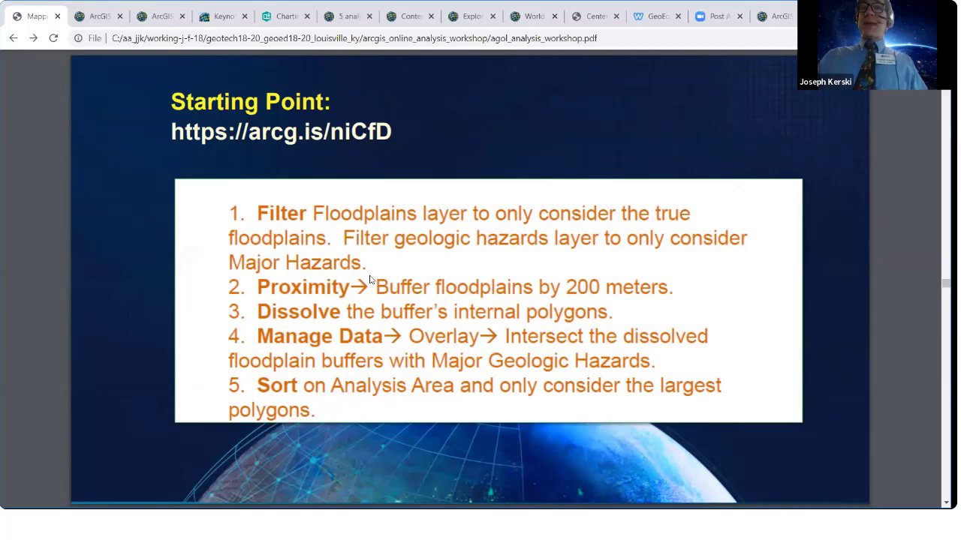
{"action": "scroll", "coordinate": [370, 279], "scroll_direction": "down", "scroll_amount": 1}
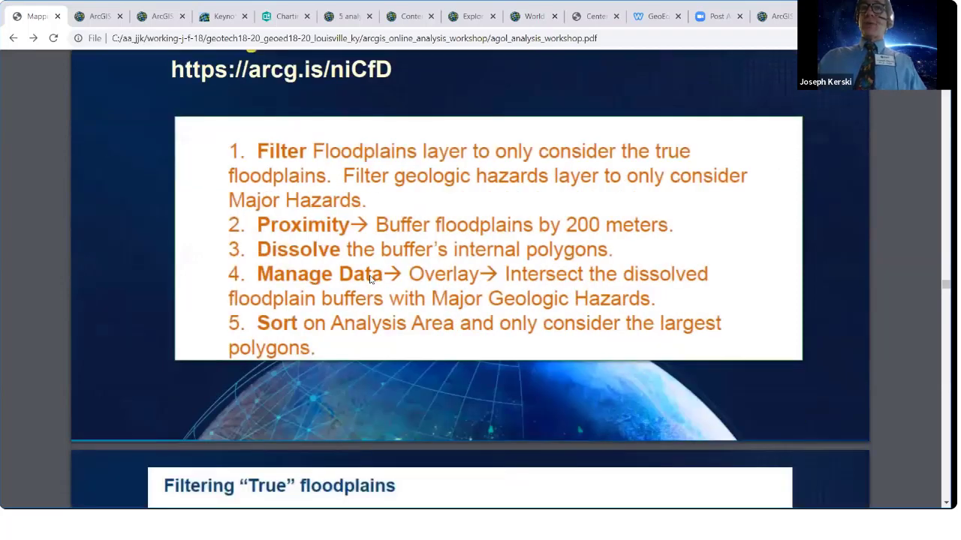
{"action": "scroll", "coordinate": [369, 279], "scroll_direction": "up", "scroll_amount": 1}
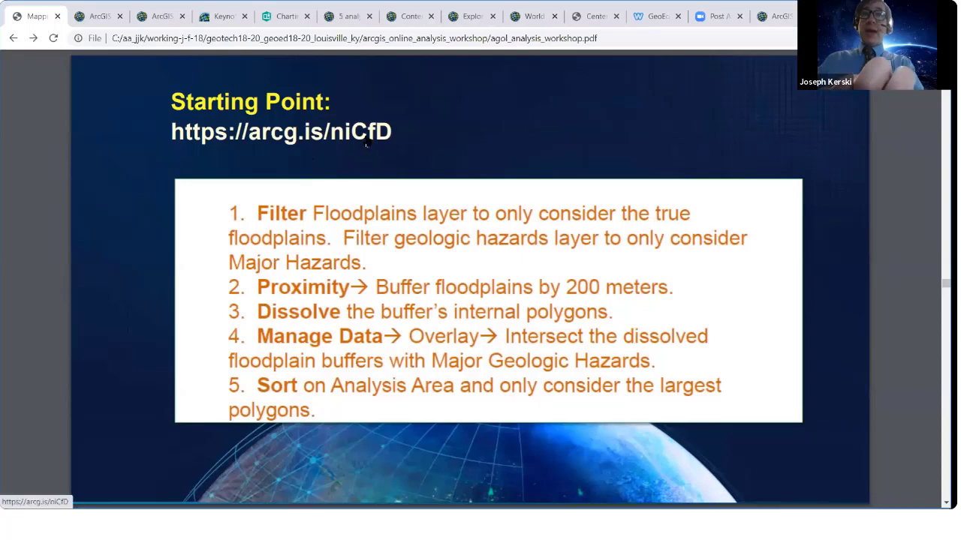
Open the Boulder County Colorado Hazards Analysis Starting Point web map from the arcg.is/niCfD link on the Starting Point slide.
{"action": "left_click", "coordinate": [366, 145]}
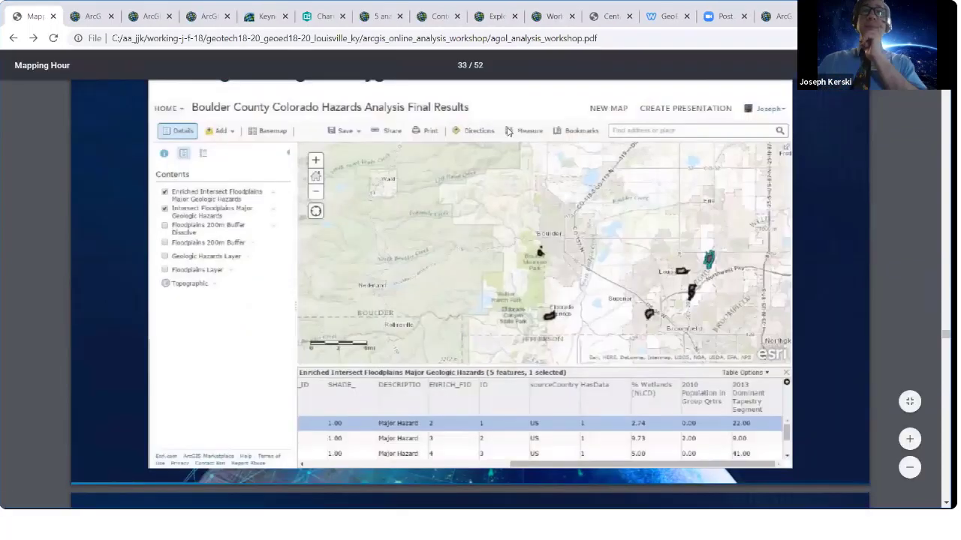
{"action": "left_click", "coordinate": [93, 16]}
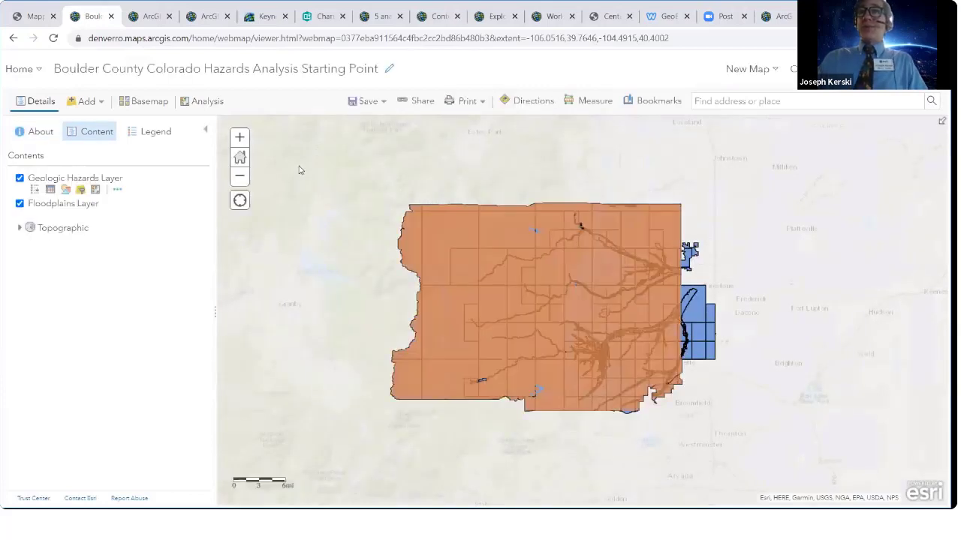
{"action": "triple_click", "coordinate": [225, 69]}
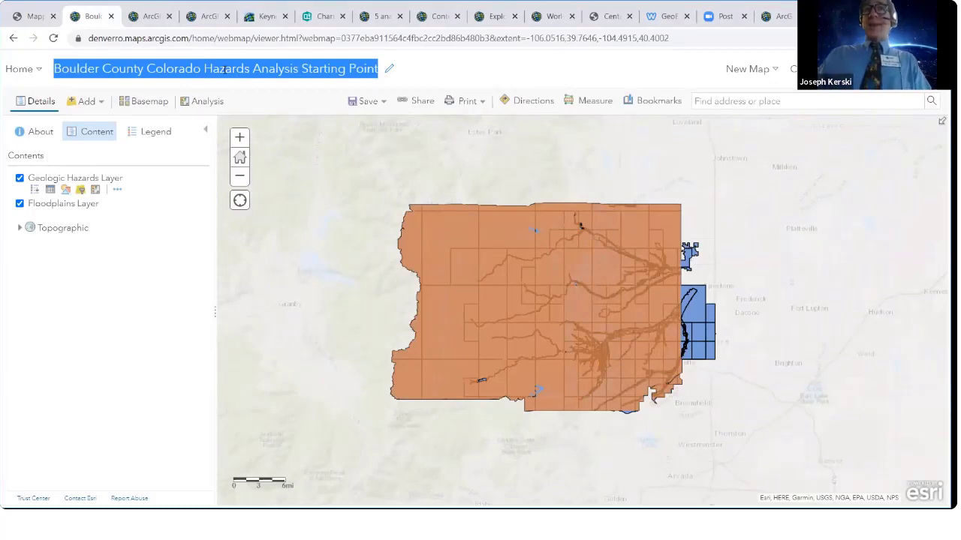
{"action": "left_click", "coordinate": [172, 38]}
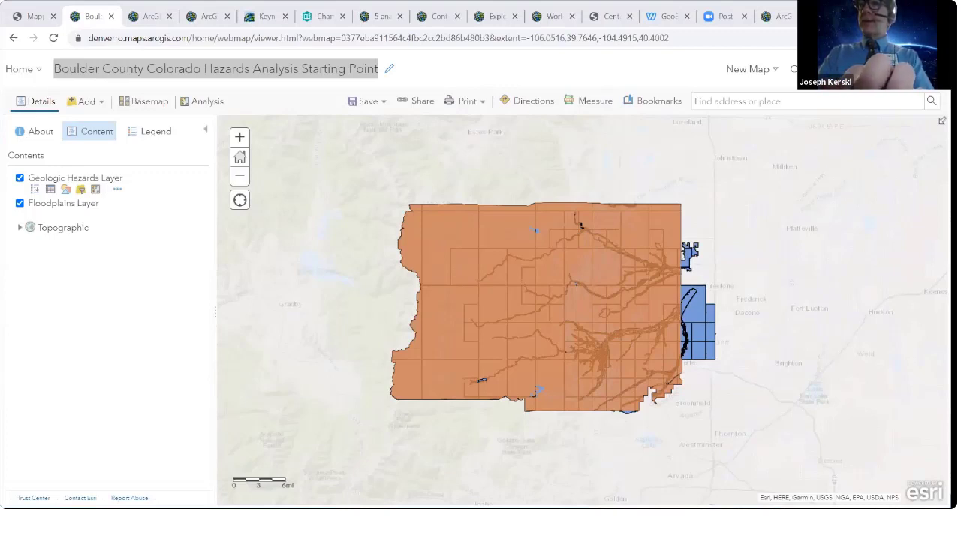
{"action": "left_click", "coordinate": [207, 236]}
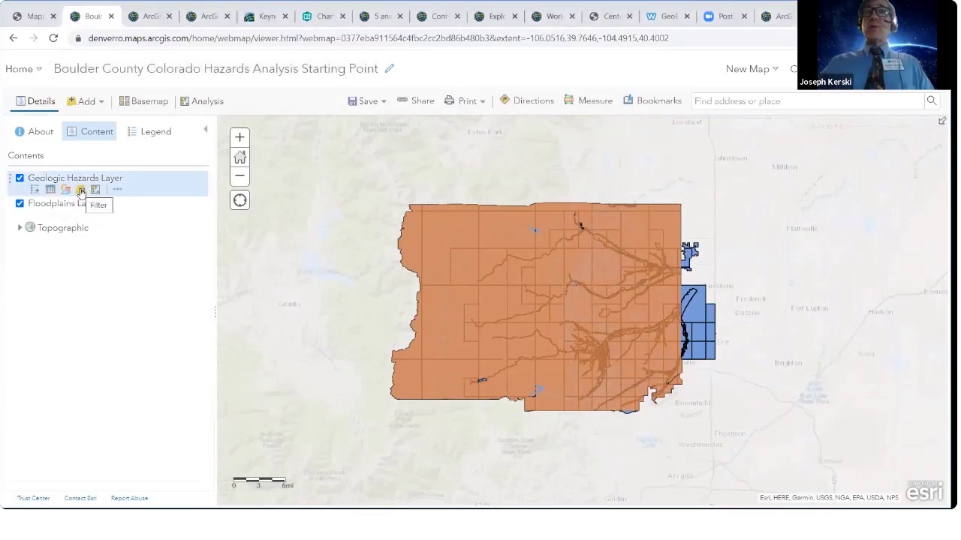
Filter the Geologic Hazards Layer so that DESCRIPTIO is the unique value Major Hazard.
{"action": "left_click", "coordinate": [81, 191]}
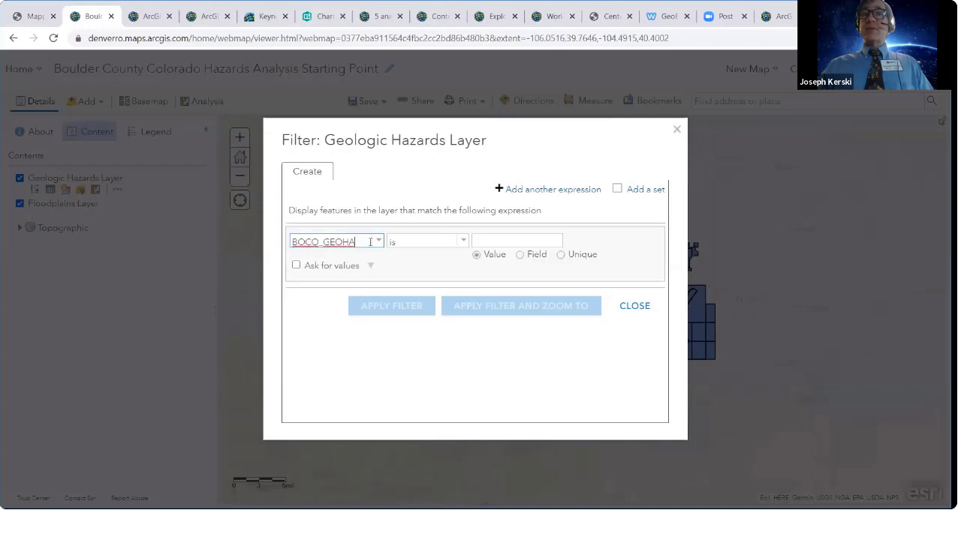
{"action": "left_click", "coordinate": [377, 245]}
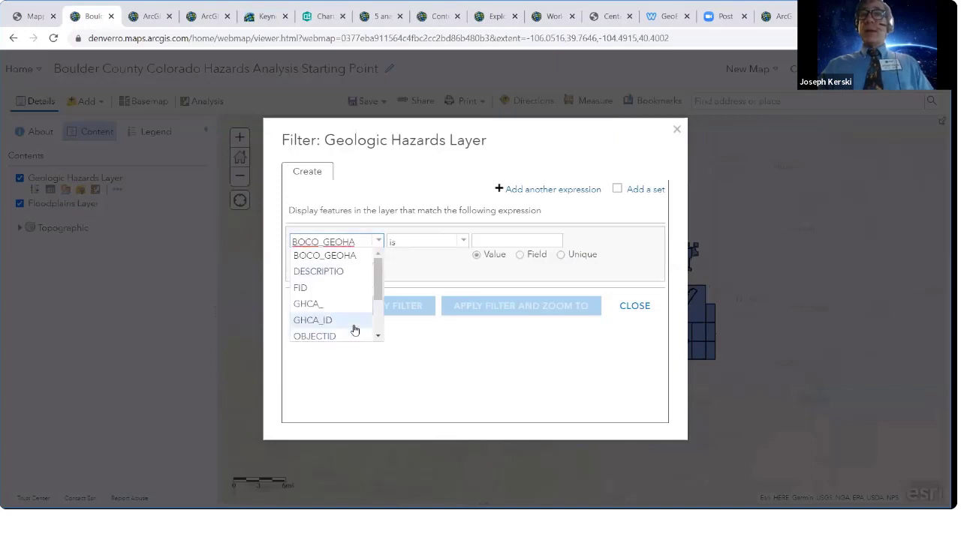
{"action": "scroll", "coordinate": [348, 332], "scroll_direction": "down", "scroll_amount": 2}
{"action": "scroll", "coordinate": [343, 325], "scroll_direction": "up", "scroll_amount": 3}
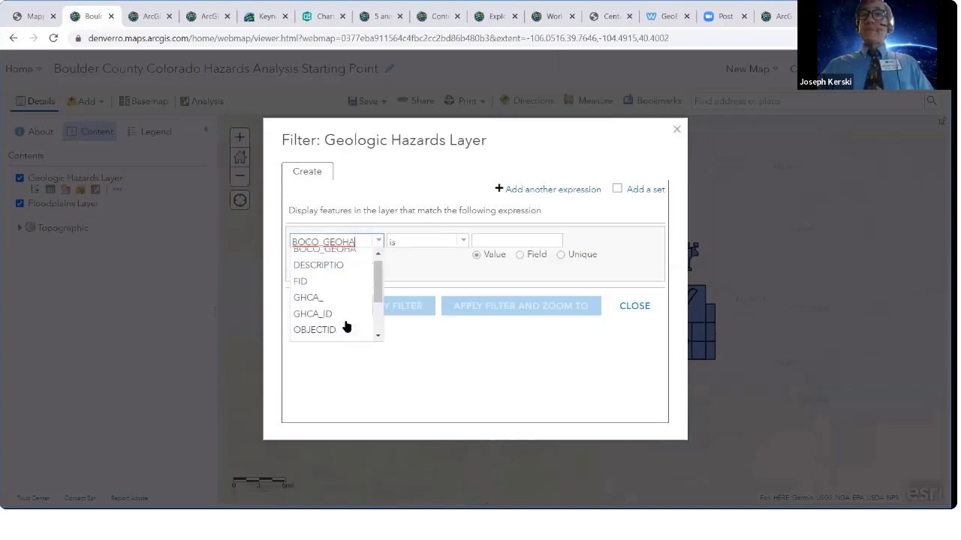
{"action": "left_click", "coordinate": [336, 273]}
{"action": "left_click", "coordinate": [559, 255]}
{"action": "left_click", "coordinate": [561, 242]}
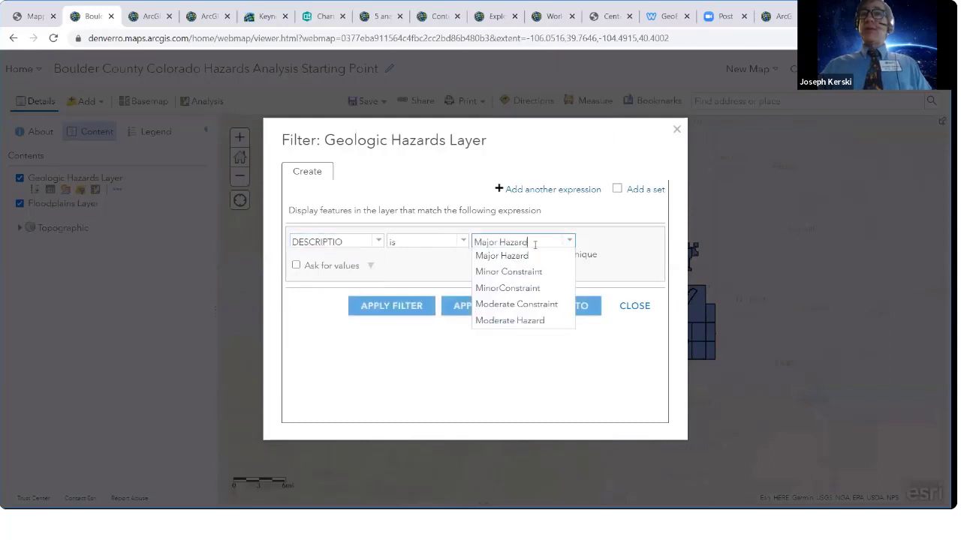
{"action": "left_click", "coordinate": [514, 258]}
{"action": "left_click", "coordinate": [391, 305]}
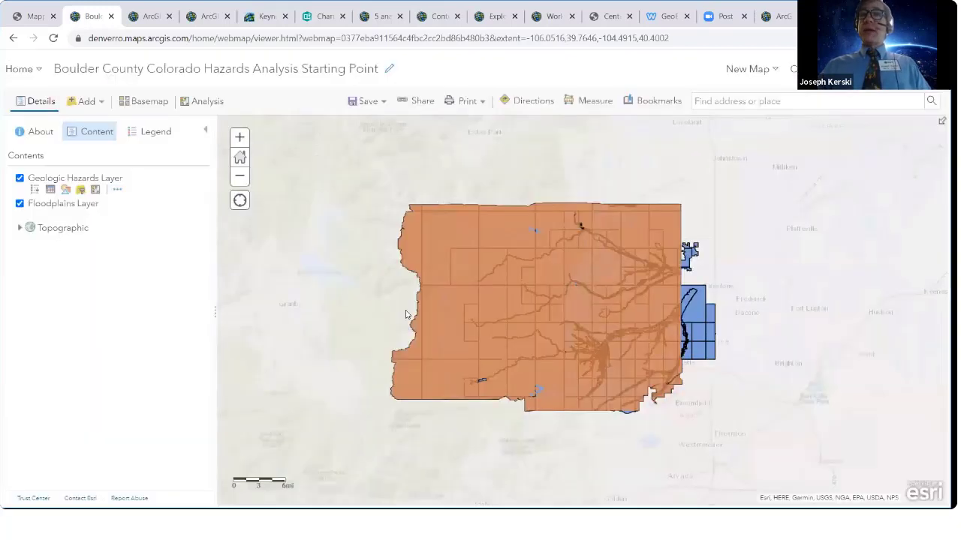
Hide the Floodplains Layer and inspect the attributes of several geologic hazard polygons across the county.
{"action": "left_click", "coordinate": [20, 204]}
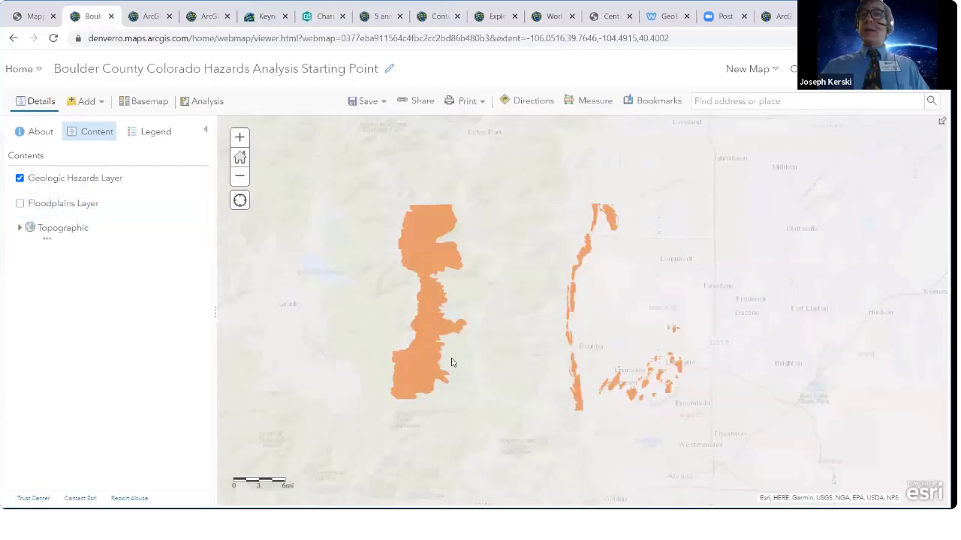
{"action": "left_click", "coordinate": [373, 258]}
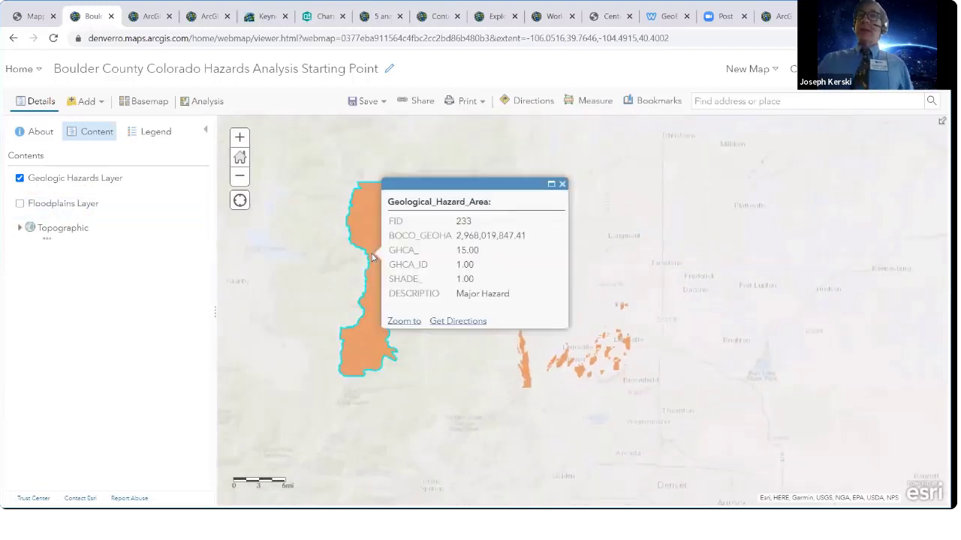
{"action": "left_click", "coordinate": [528, 368]}
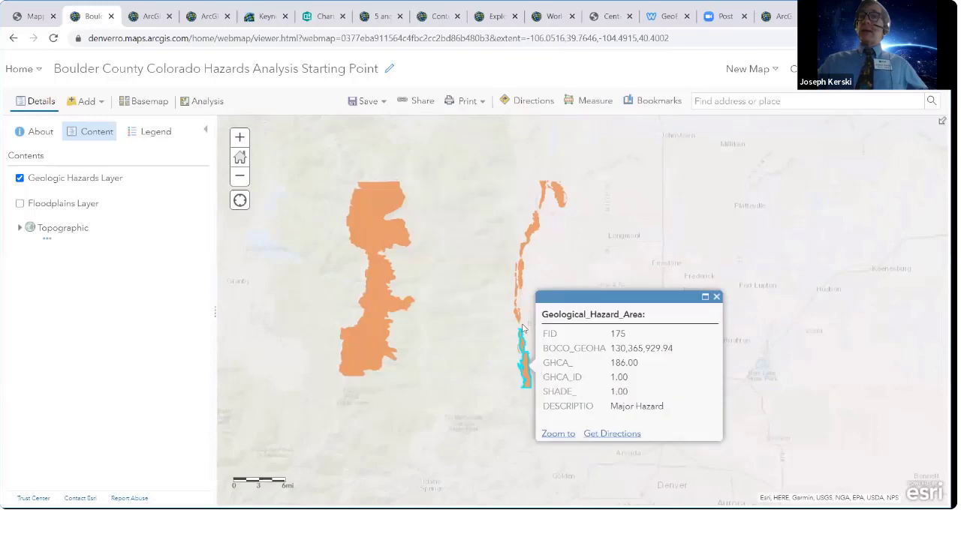
{"action": "left_click", "coordinate": [532, 231]}
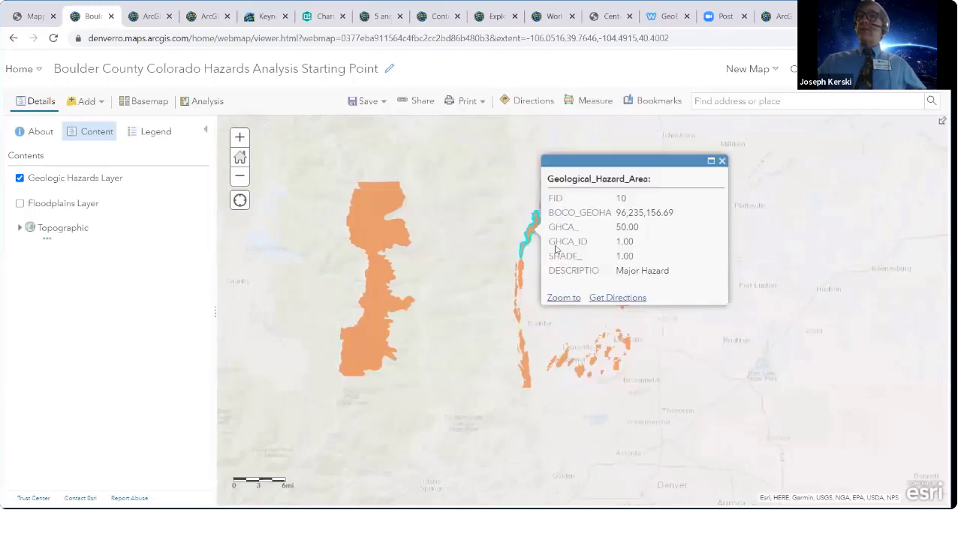
{"action": "left_click", "coordinate": [627, 344]}
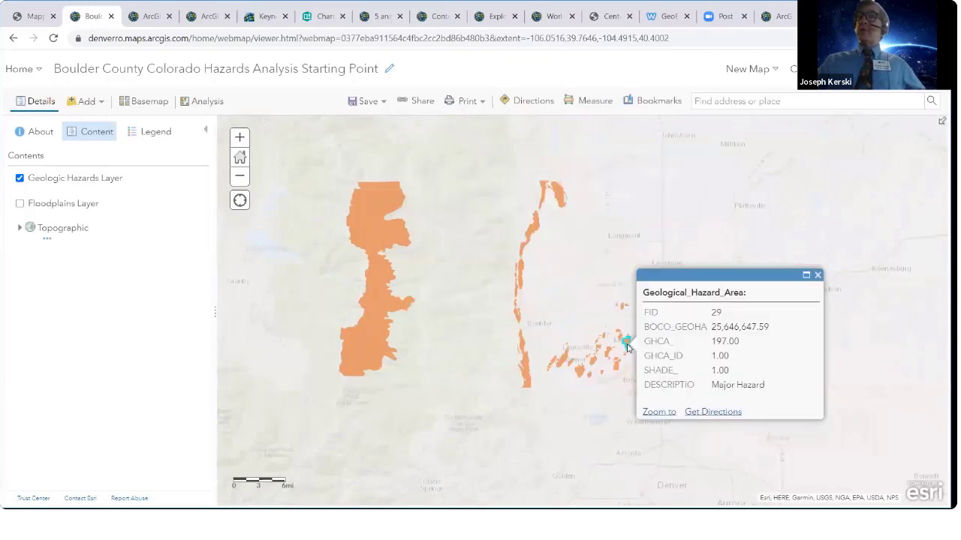
{"action": "left_click", "coordinate": [582, 372]}
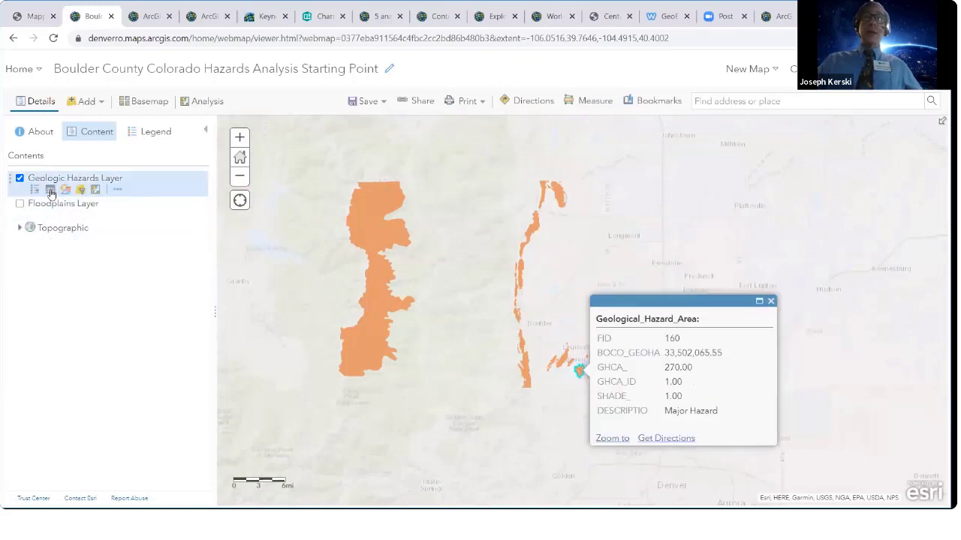
Compare the Geologic Hazards Layer's attribute table with and without the Major Hazard filter, removing the filter in between.
{"action": "left_click", "coordinate": [50, 190]}
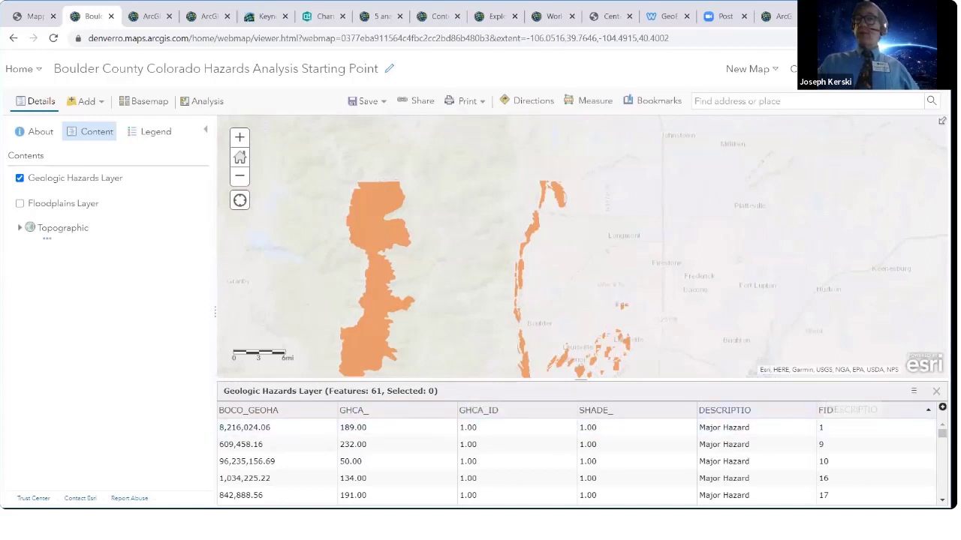
{"action": "left_click", "coordinate": [935, 392]}
{"action": "mouse_move", "coordinate": [77, 191]}
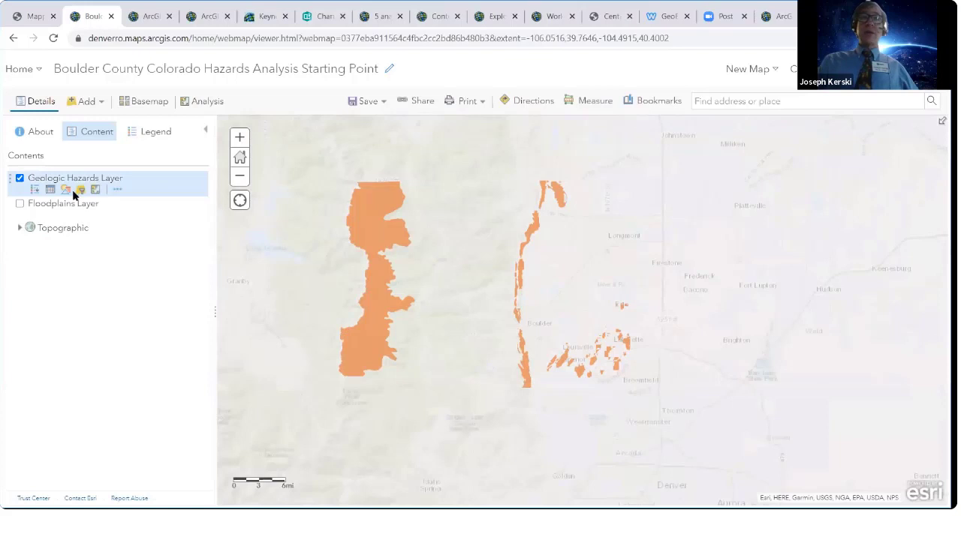
{"action": "left_click", "coordinate": [81, 190]}
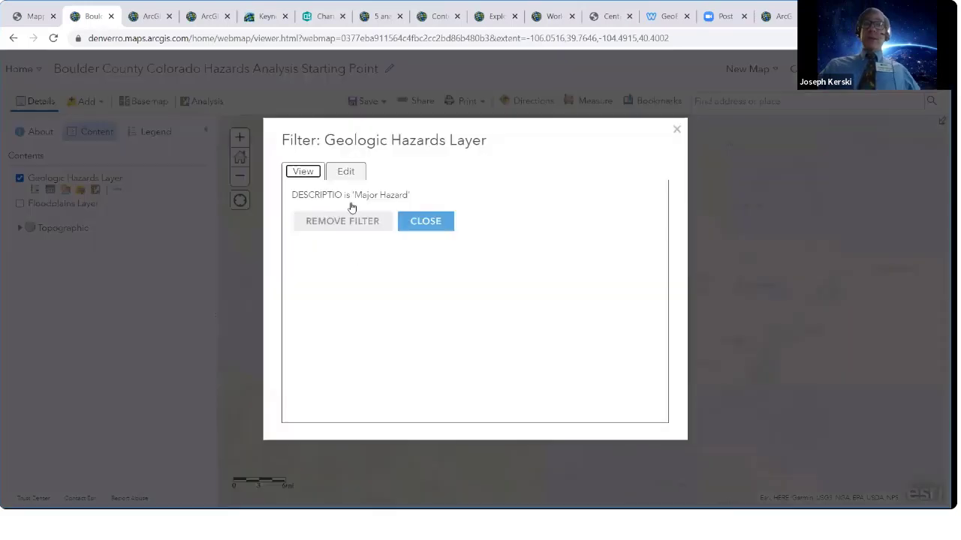
{"action": "left_click", "coordinate": [325, 216]}
{"action": "left_click", "coordinate": [49, 189]}
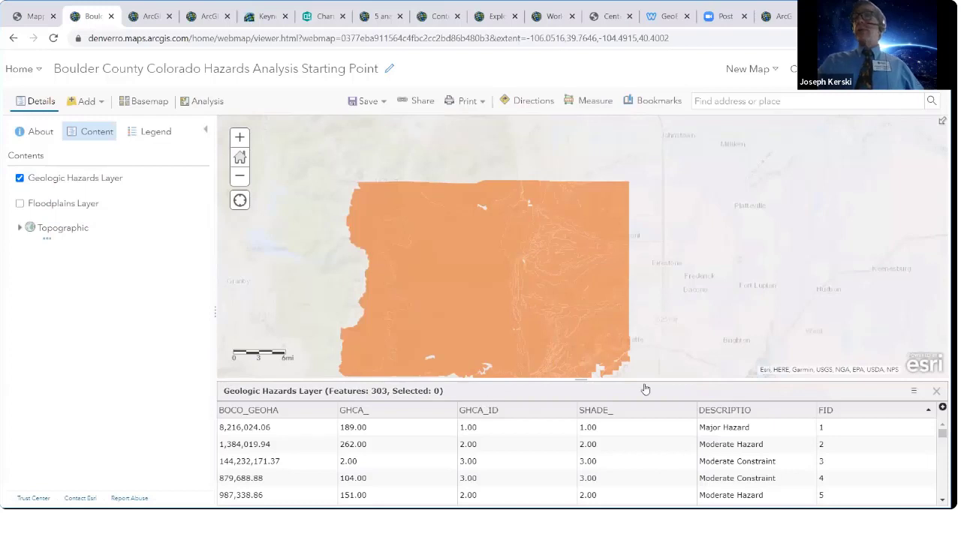
{"action": "left_click", "coordinate": [936, 391]}
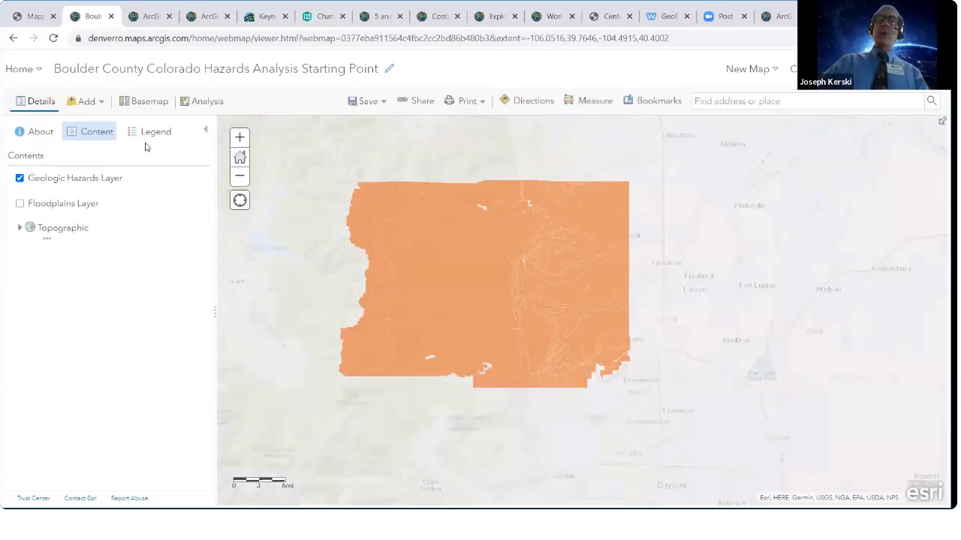
Reapply a filter to the Geologic Hazards Layer where DESCRIPTIO is Major Hazard.
{"action": "mouse_move", "coordinate": [75, 187]}
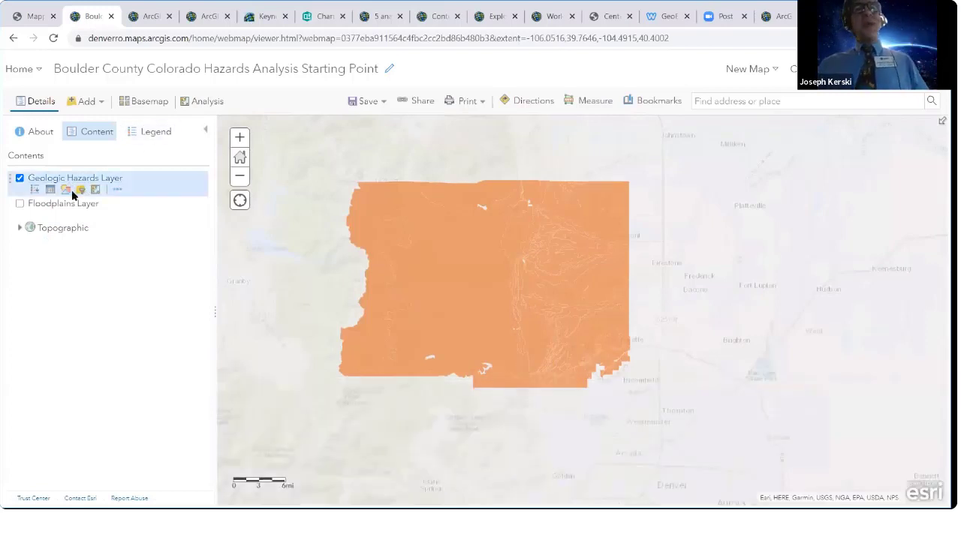
{"action": "left_click", "coordinate": [80, 191]}
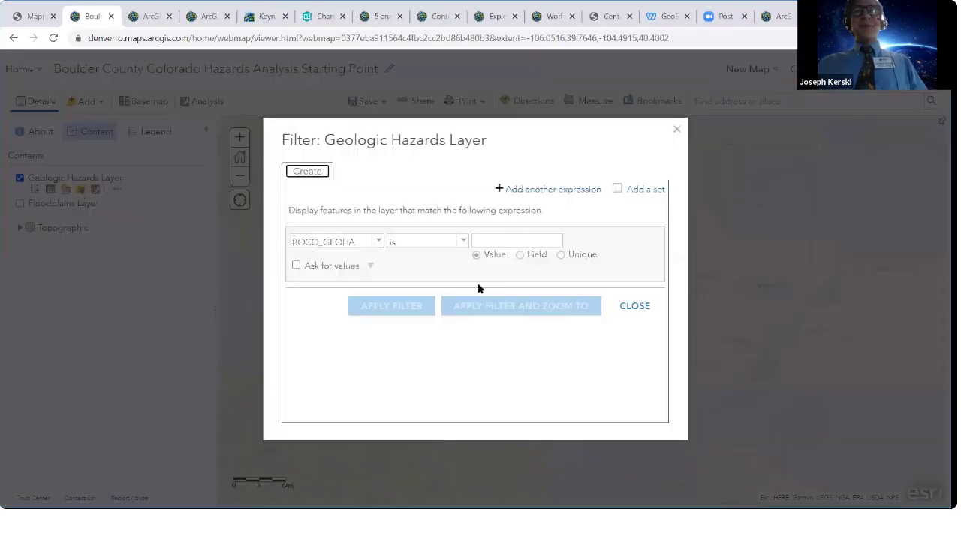
{"action": "left_click", "coordinate": [377, 242]}
{"action": "scroll", "coordinate": [381, 292], "scroll_direction": "down", "scroll_amount": 3}
{"action": "scroll", "coordinate": [380, 292], "scroll_direction": "up", "scroll_amount": 3}
{"action": "left_click", "coordinate": [328, 272]}
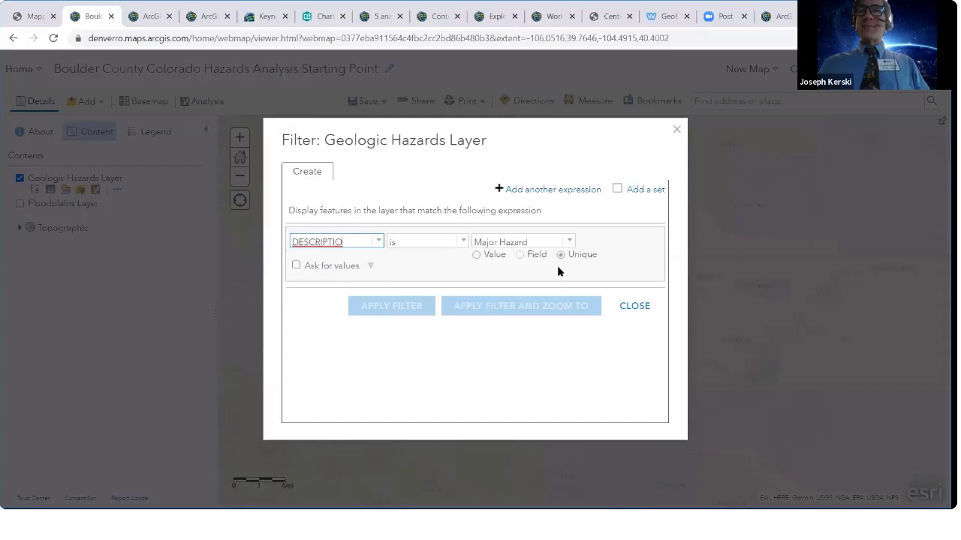
{"action": "left_click", "coordinate": [418, 309]}
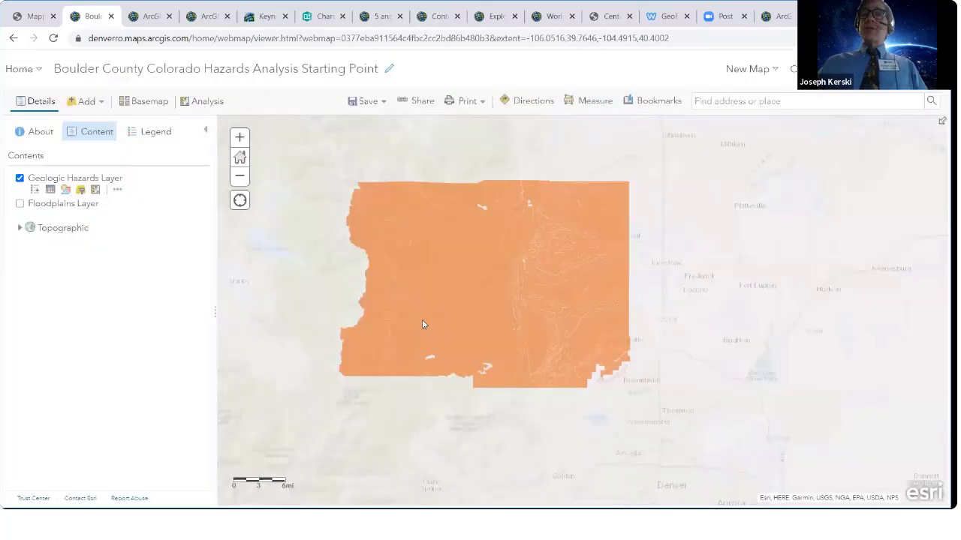
Display only the Floodplains Layer on the map and open its attribute table.
{"action": "left_click", "coordinate": [19, 205]}
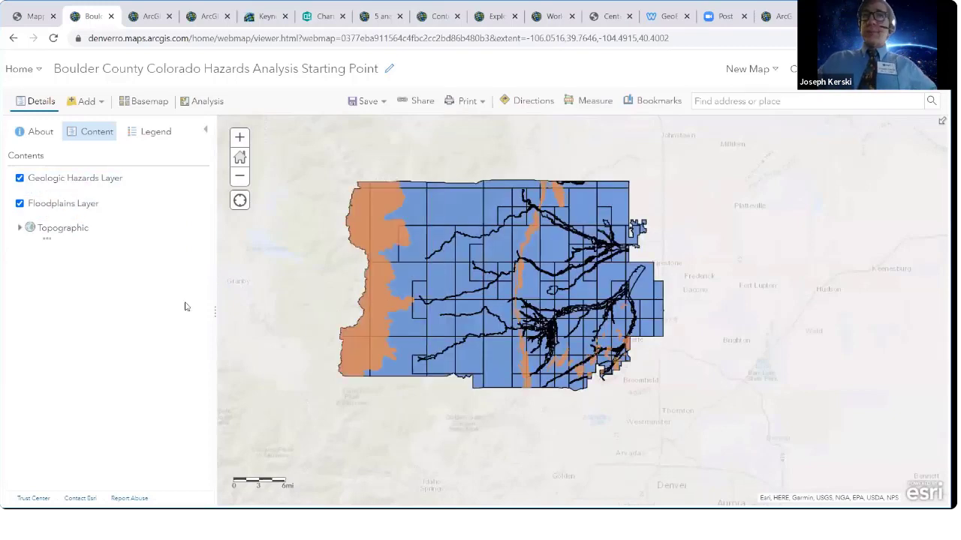
{"action": "left_click", "coordinate": [20, 178]}
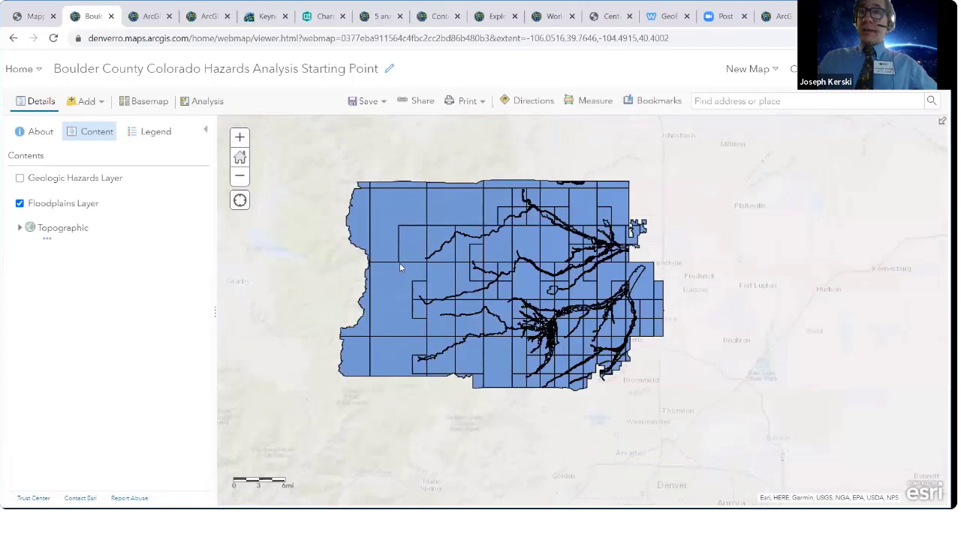
{"action": "left_click", "coordinate": [51, 216]}
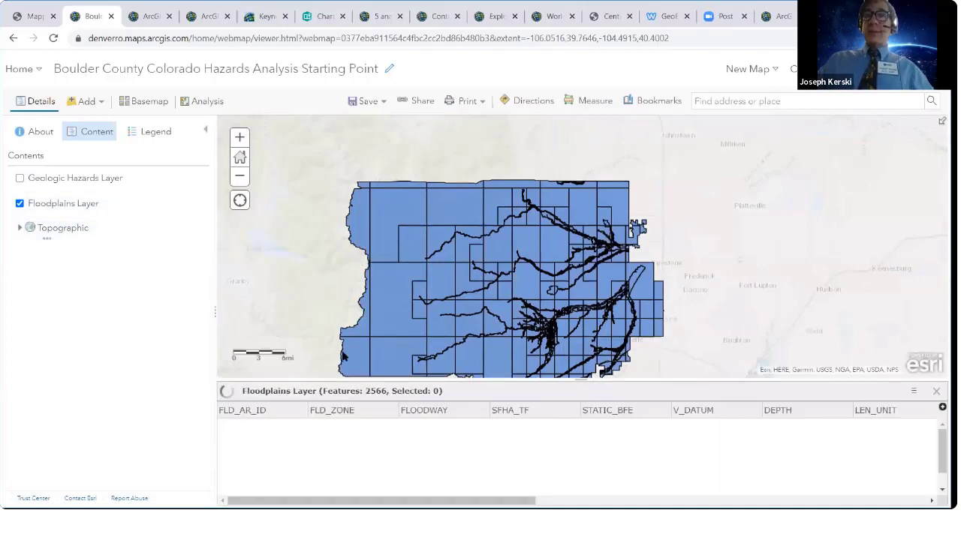
{"action": "scroll", "coordinate": [435, 433], "scroll_direction": "down", "scroll_amount": 2}
{"action": "scroll", "coordinate": [433, 436], "scroll_direction": "up", "scroll_amount": 2}
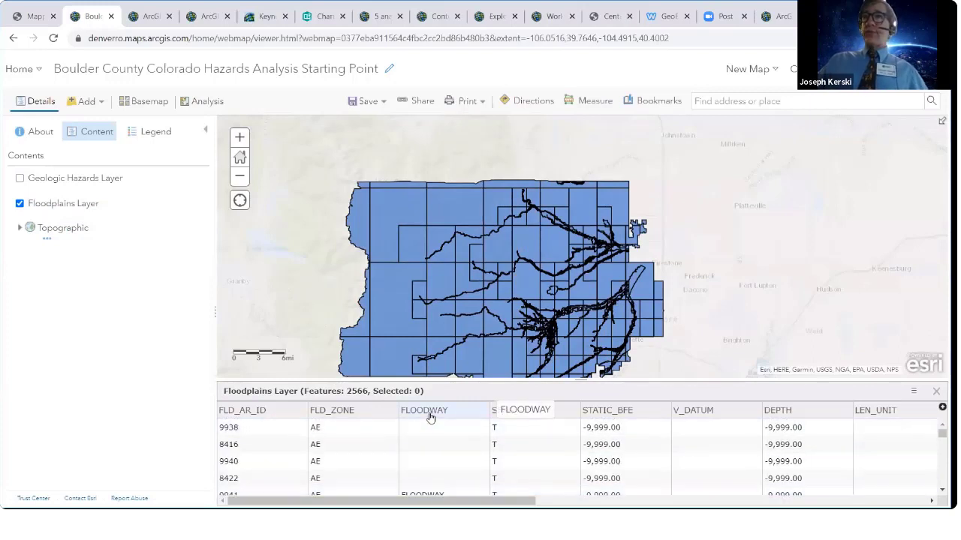
Close the attribute table and filter the Floodplains Layer to features where FLOODWAY is the unique value FLOODWAY.
{"action": "left_click", "coordinate": [935, 394]}
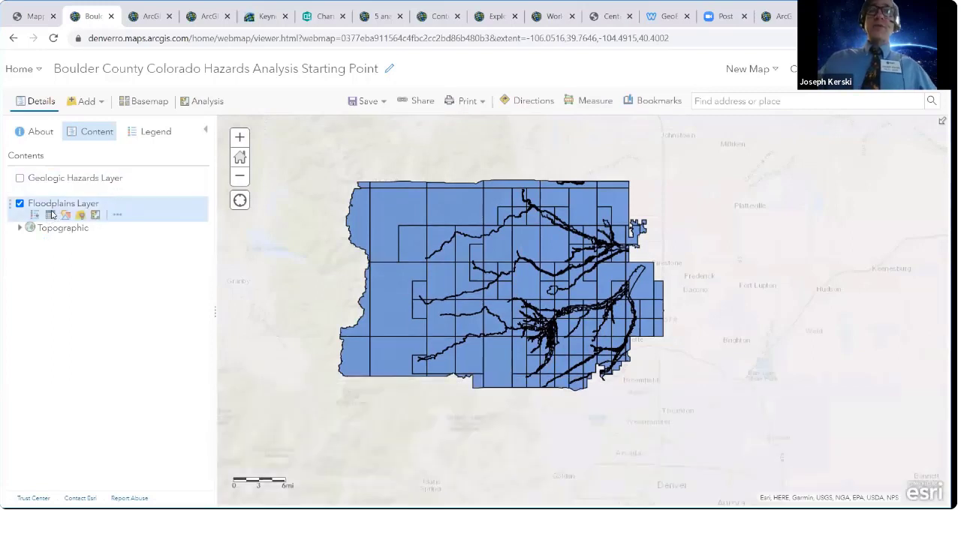
{"action": "left_click", "coordinate": [80, 216]}
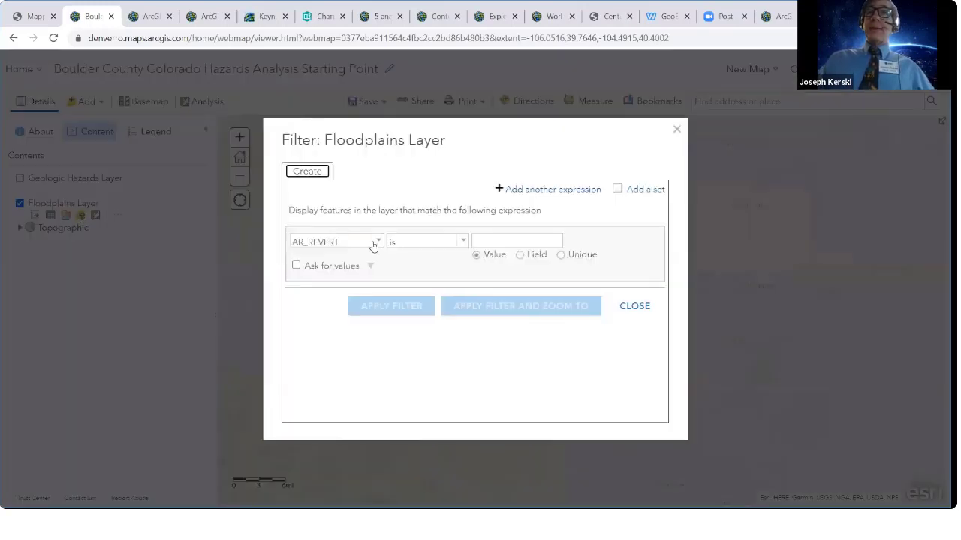
{"action": "left_click", "coordinate": [378, 241]}
{"action": "scroll", "coordinate": [378, 307], "scroll_direction": "down", "scroll_amount": 6}
{"action": "scroll", "coordinate": [346, 310], "scroll_direction": "up", "scroll_amount": 2}
{"action": "left_click", "coordinate": [330, 276]}
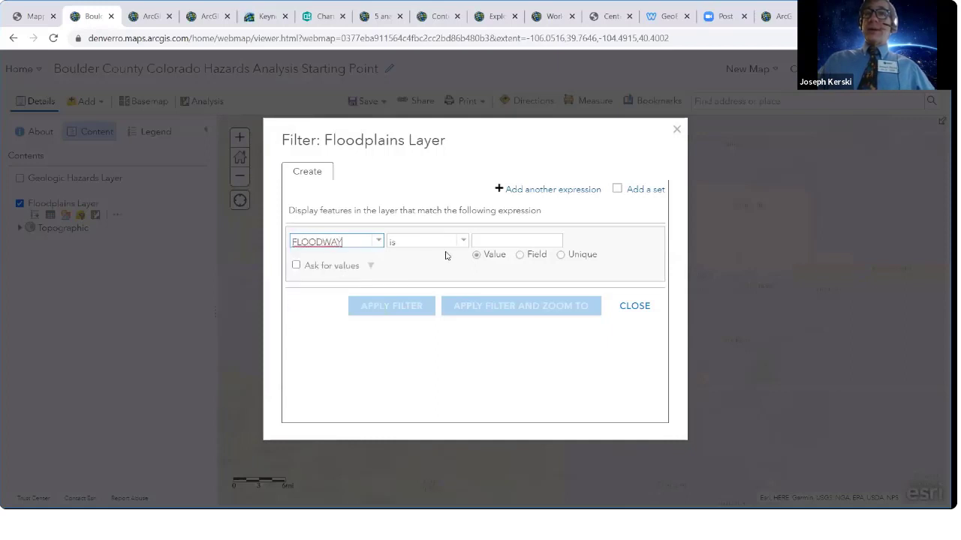
{"action": "left_click", "coordinate": [492, 242]}
{"action": "left_click", "coordinate": [560, 255]}
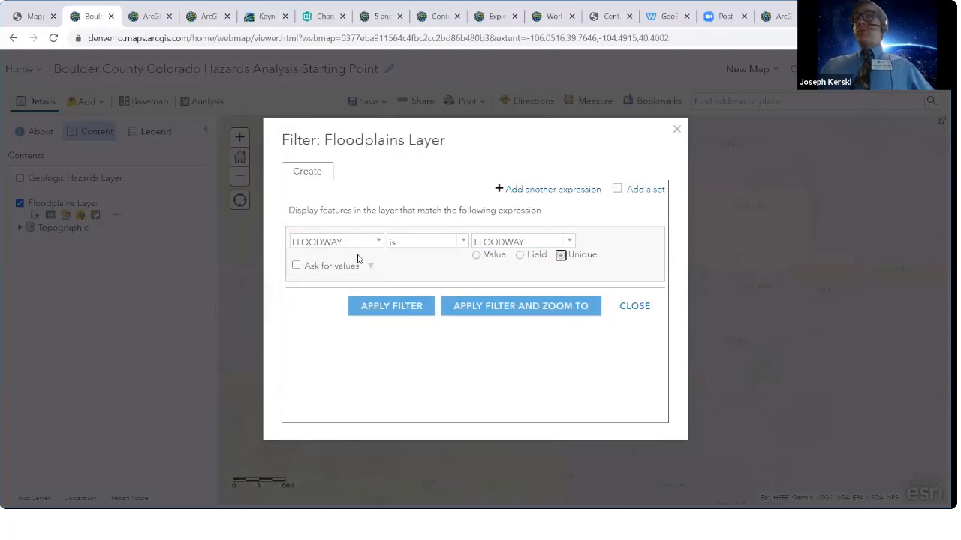
{"action": "left_click", "coordinate": [395, 303]}
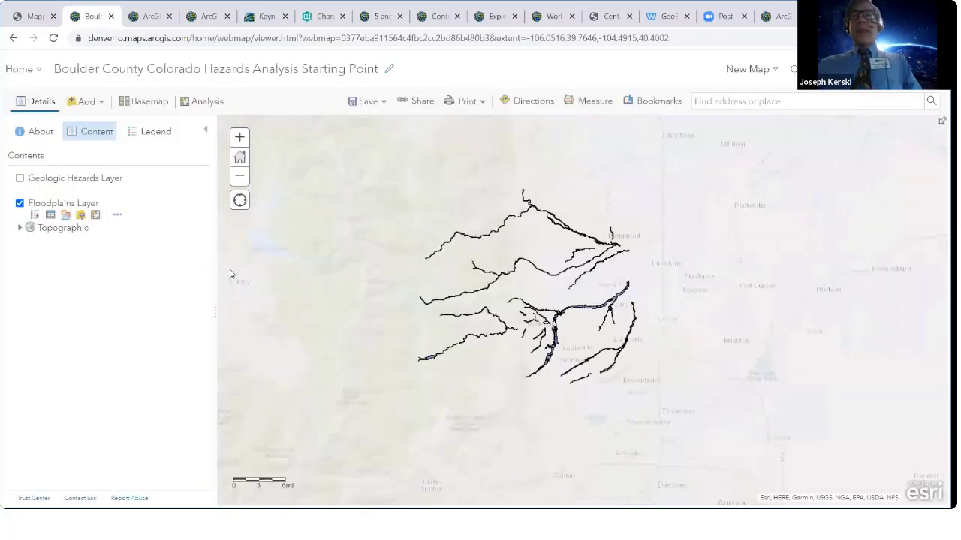
Start the Create Buffers analysis with the Floodplains Layer as the layer to buffer.
{"action": "left_click_drag", "start_coordinate": [547, 336], "coordinate": [523, 343]}
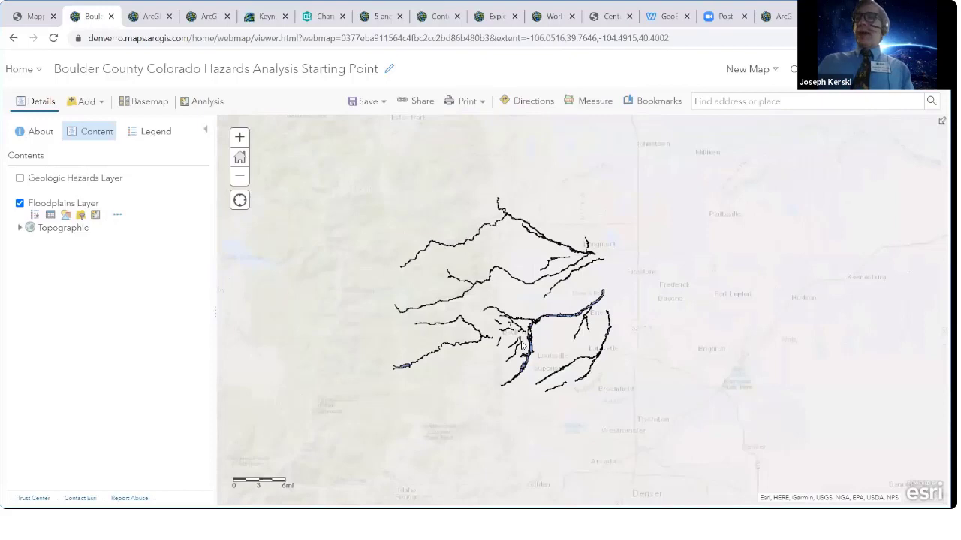
{"action": "scroll", "coordinate": [523, 344], "scroll_direction": "up", "scroll_amount": 1}
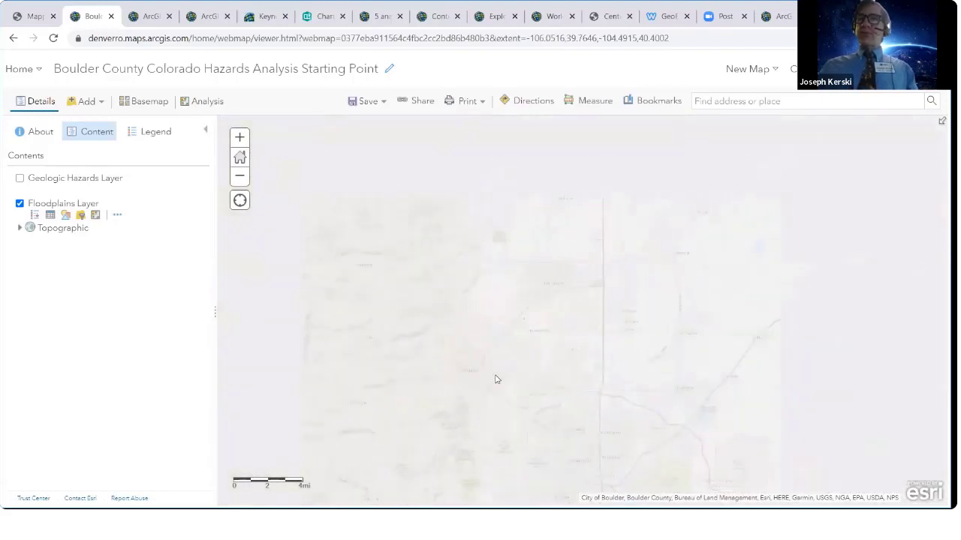
{"action": "scroll", "coordinate": [495, 378], "scroll_direction": "down", "scroll_amount": 1}
{"action": "scroll", "coordinate": [494, 379], "scroll_direction": "up", "scroll_amount": 1}
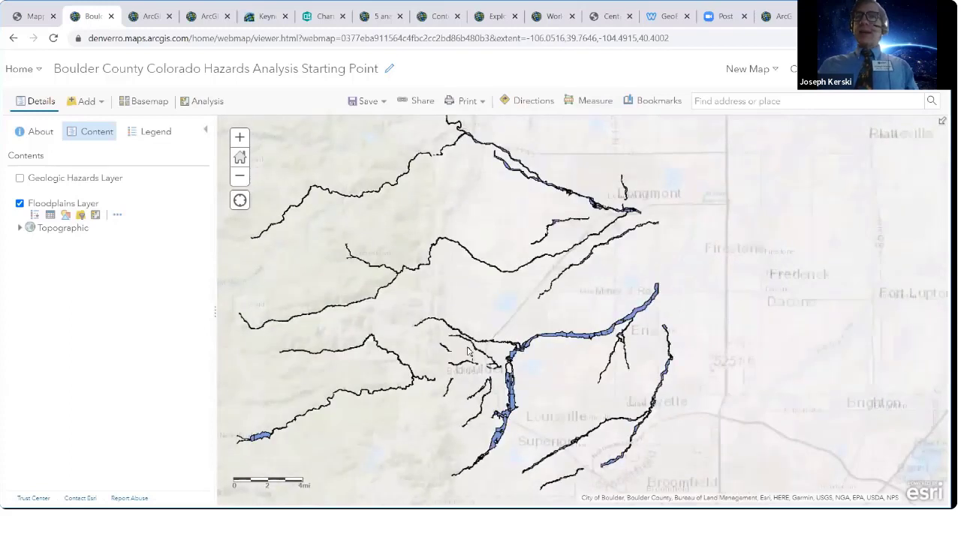
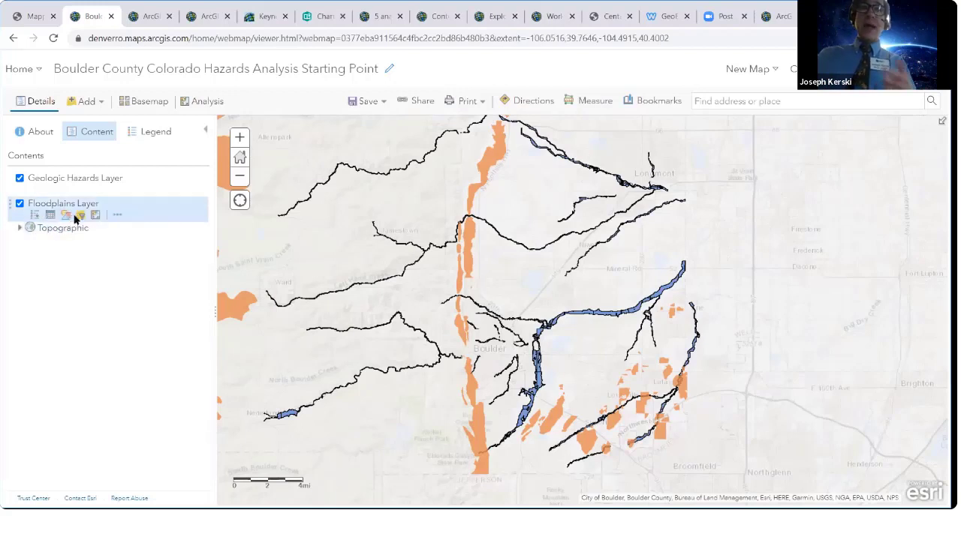
{"action": "left_click", "coordinate": [212, 101]}
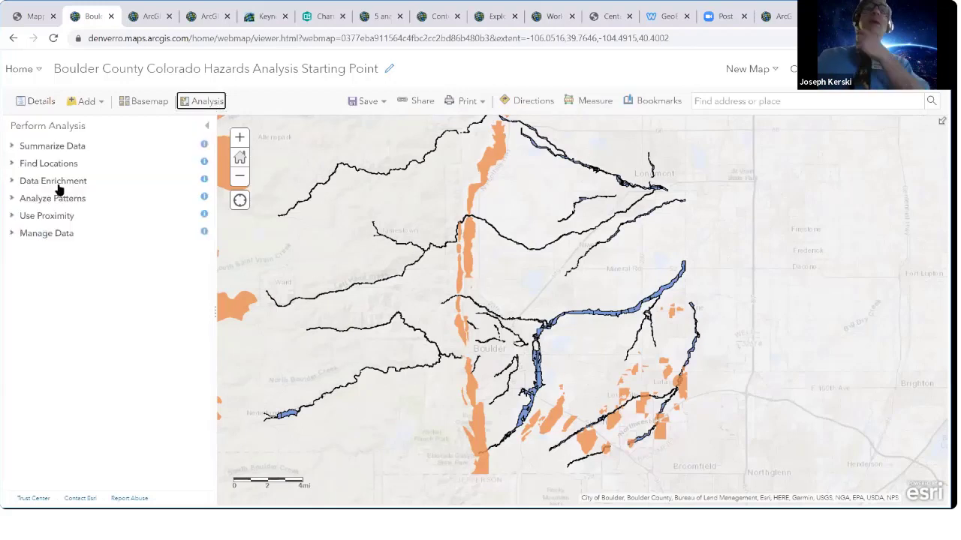
{"action": "left_click", "coordinate": [16, 216]}
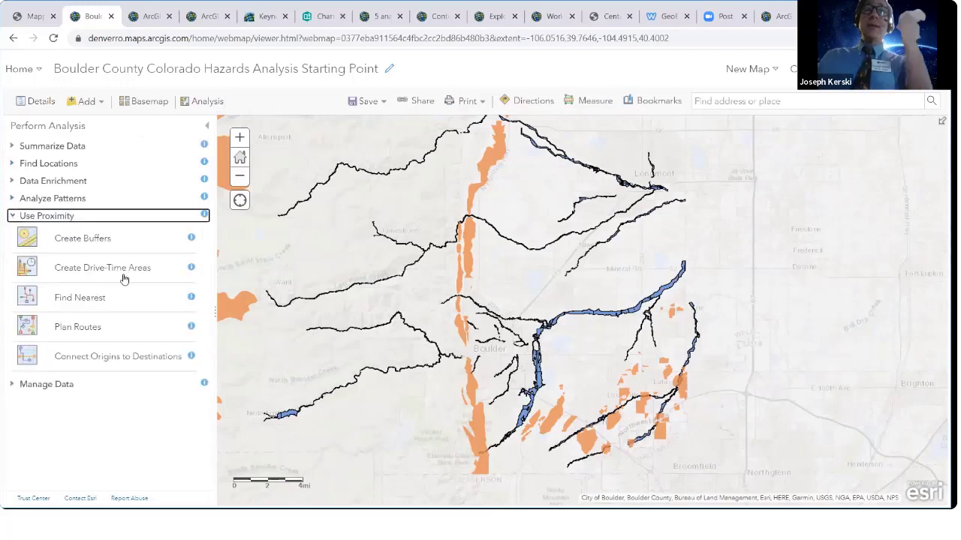
{"action": "left_click", "coordinate": [97, 244]}
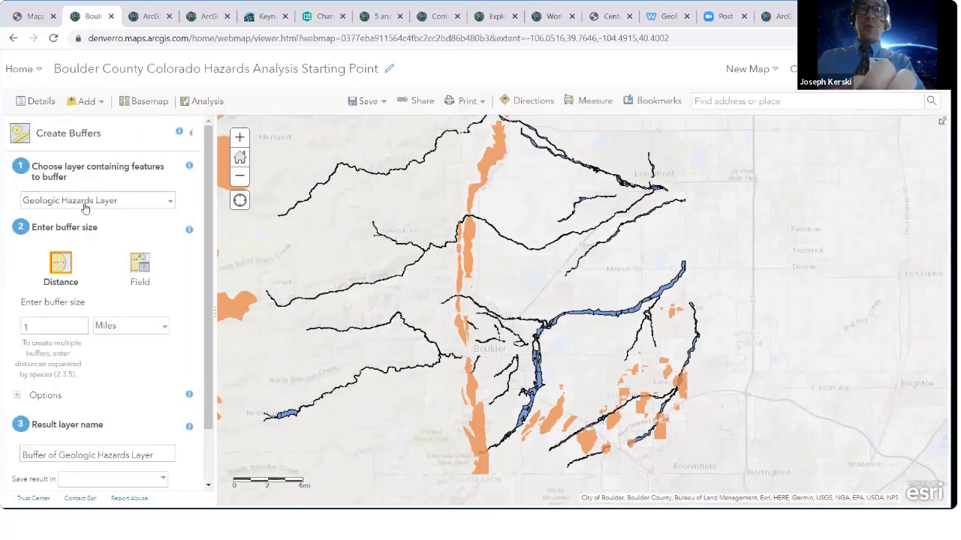
{"action": "left_click", "coordinate": [85, 205]}
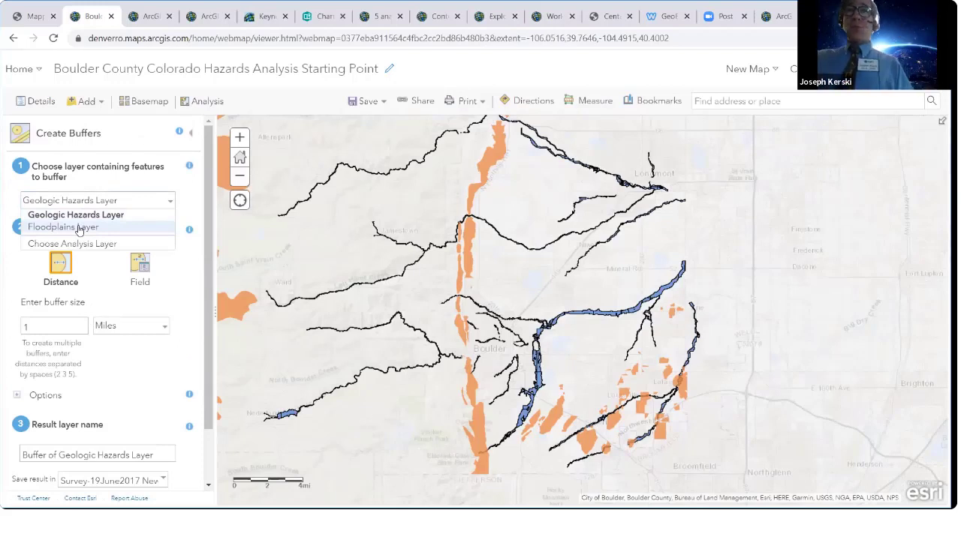
{"action": "left_click", "coordinate": [79, 229]}
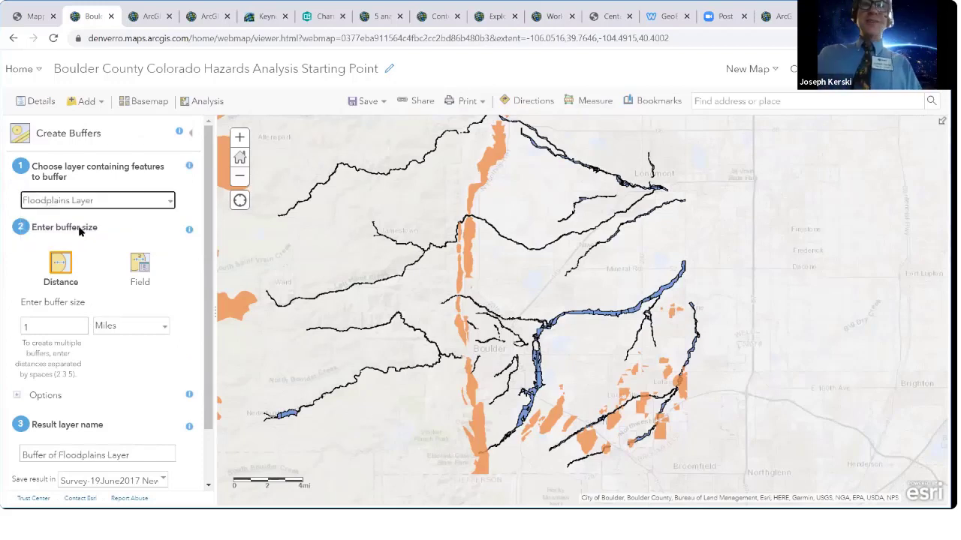
Set the floodplains buffer size to 200 meters.
{"action": "left_click", "coordinate": [63, 322]}
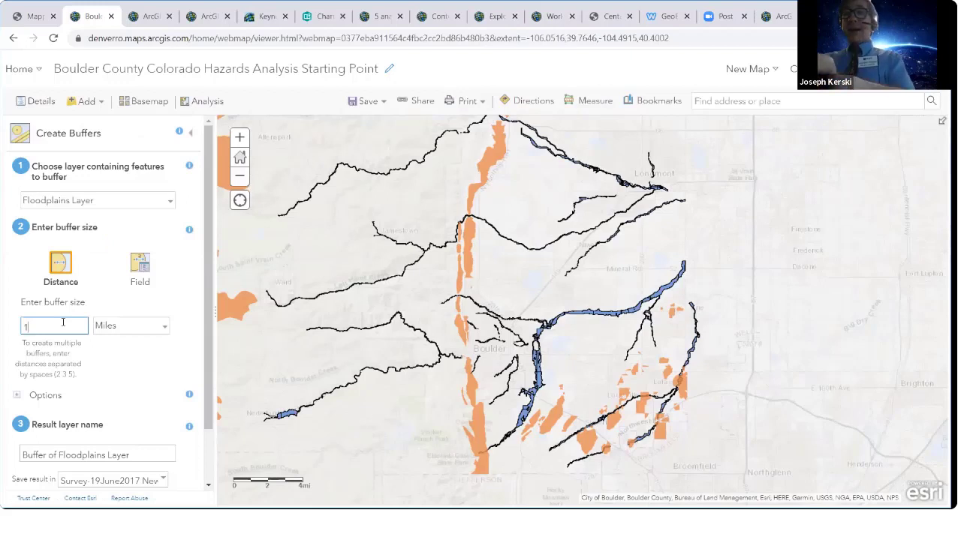
{"action": "key", "text": "BackSpace"}
{"action": "type", "text": "200"}
{"action": "left_click", "coordinate": [114, 329]}
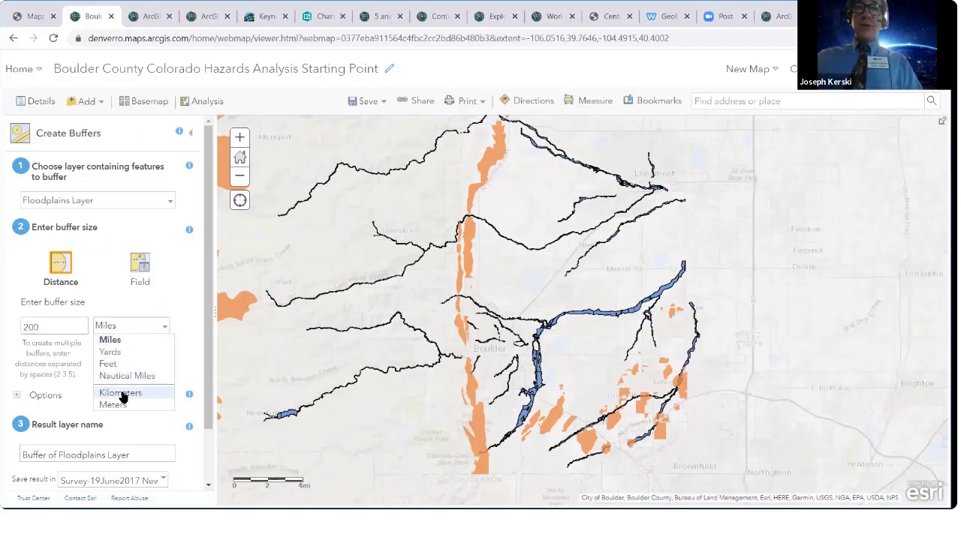
{"action": "left_click", "coordinate": [118, 405]}
Name the buffer result layer "Buffer of Floodplains Layer 200m GEO ED 20".
{"action": "scroll", "coordinate": [122, 397], "scroll_direction": "down", "scroll_amount": 2}
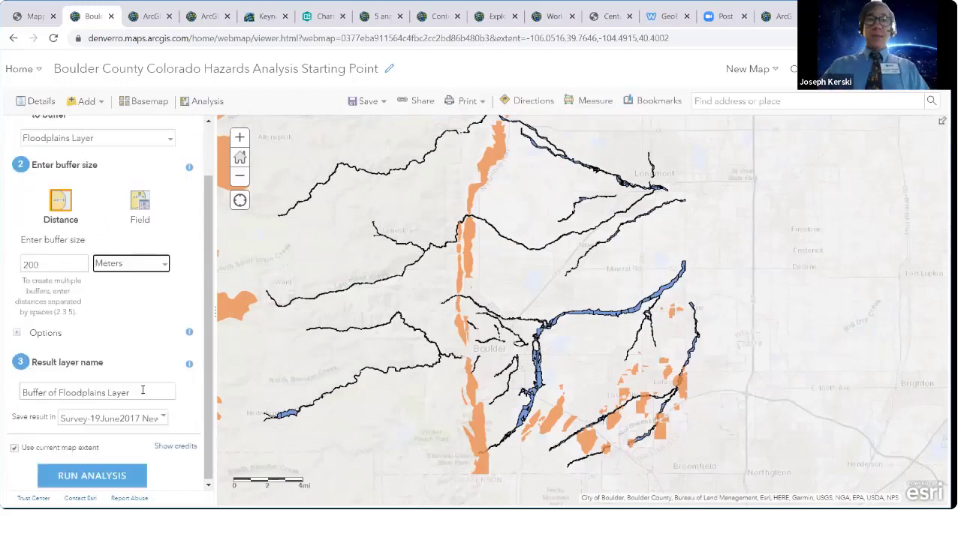
{"action": "left_click", "coordinate": [148, 394]}
{"action": "type", "text": "200"}
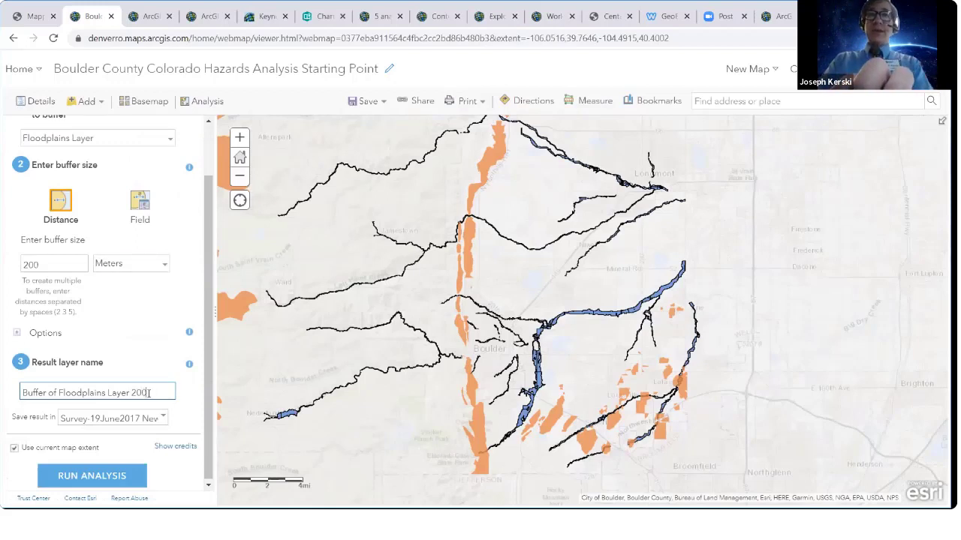
{"action": "type", "text": "m"}
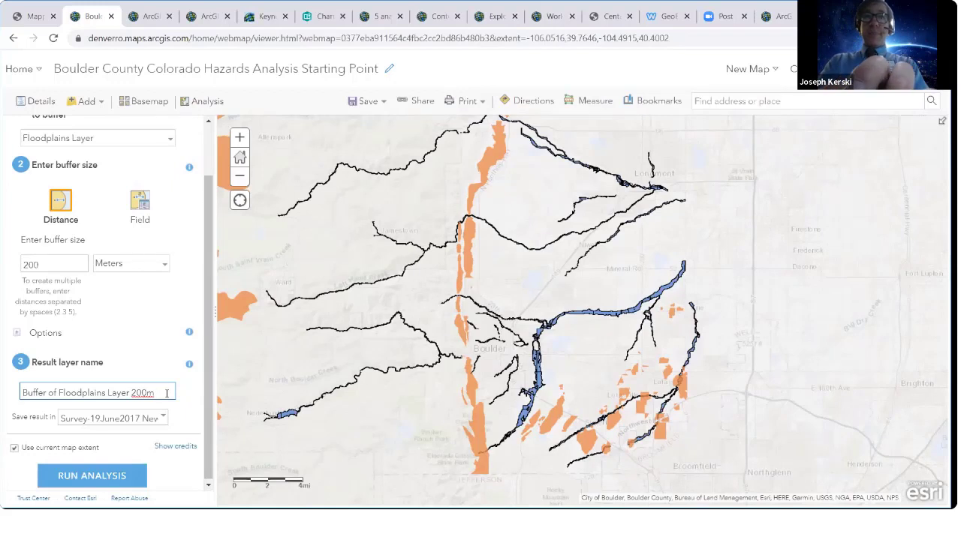
{"action": "type", "text": " GEO ED 20"}
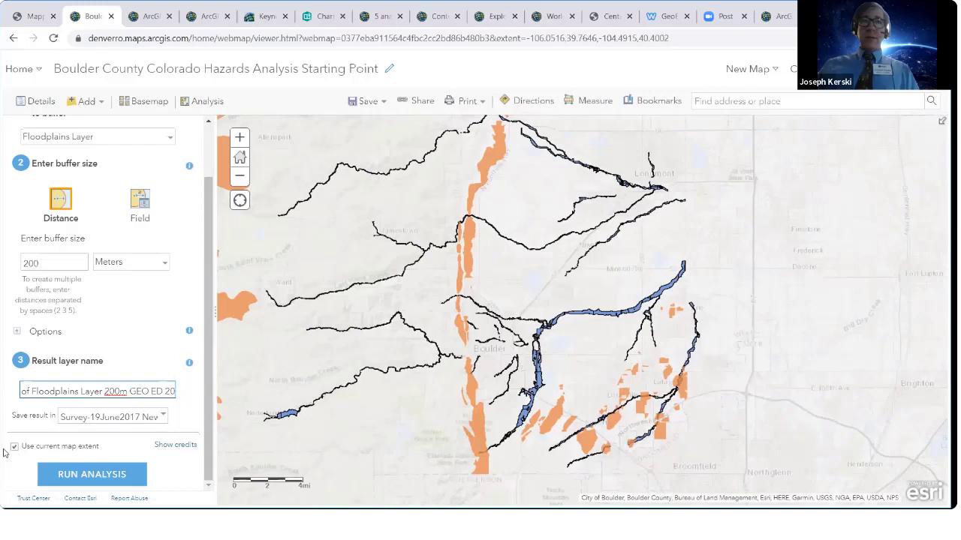
Turn off the current map extent limit, check the required credits, and run the buffer analysis.
{"action": "left_click", "coordinate": [13, 448]}
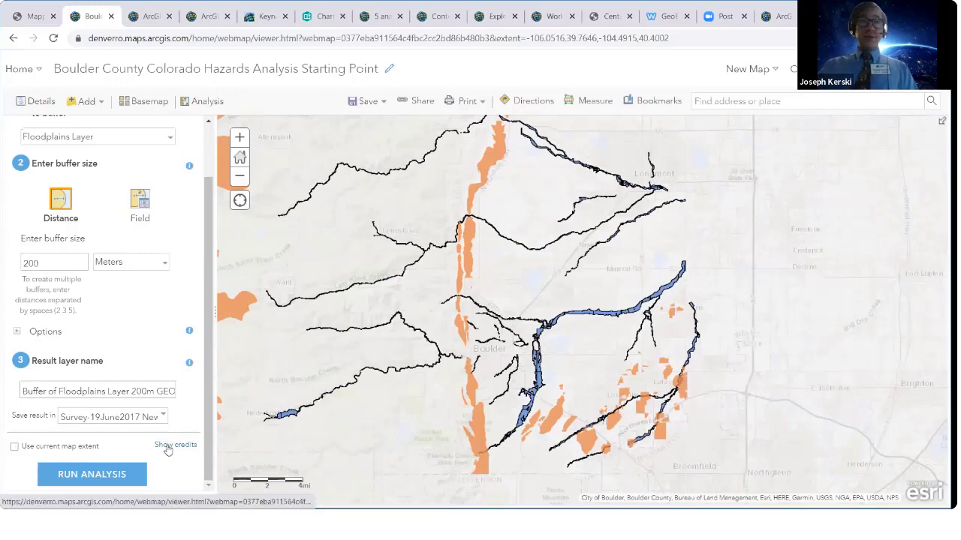
{"action": "left_click_drag", "start_coordinate": [184, 447], "coordinate": [173, 446]}
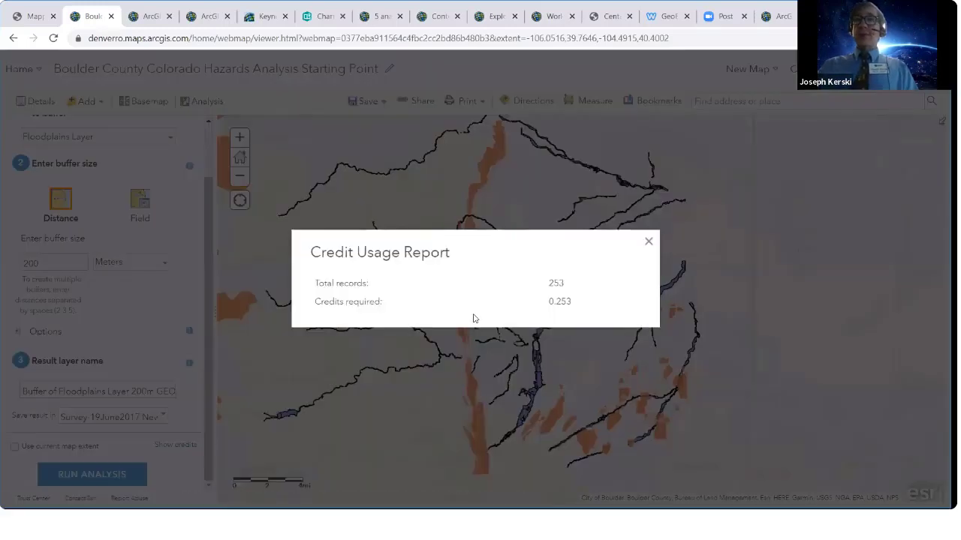
{"action": "left_click", "coordinate": [648, 244]}
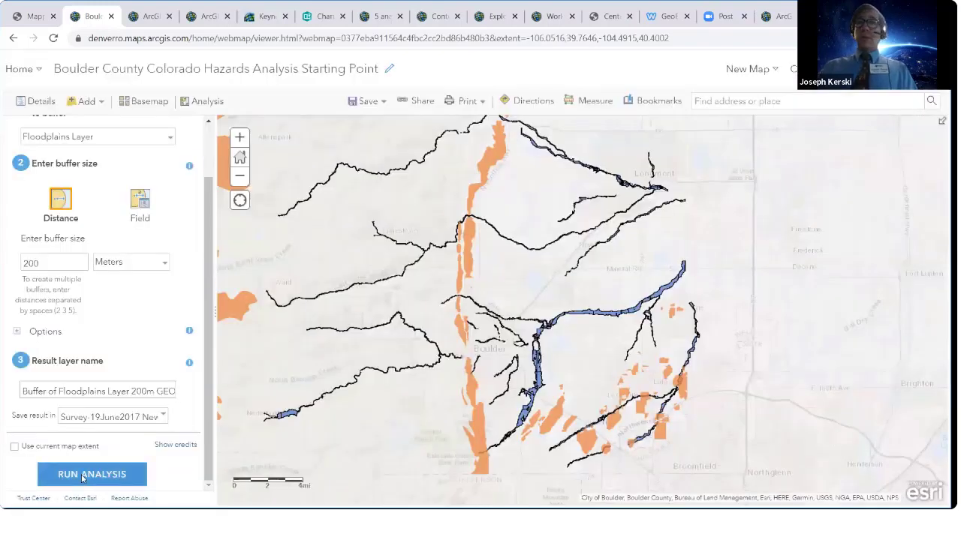
{"action": "left_click", "coordinate": [82, 476]}
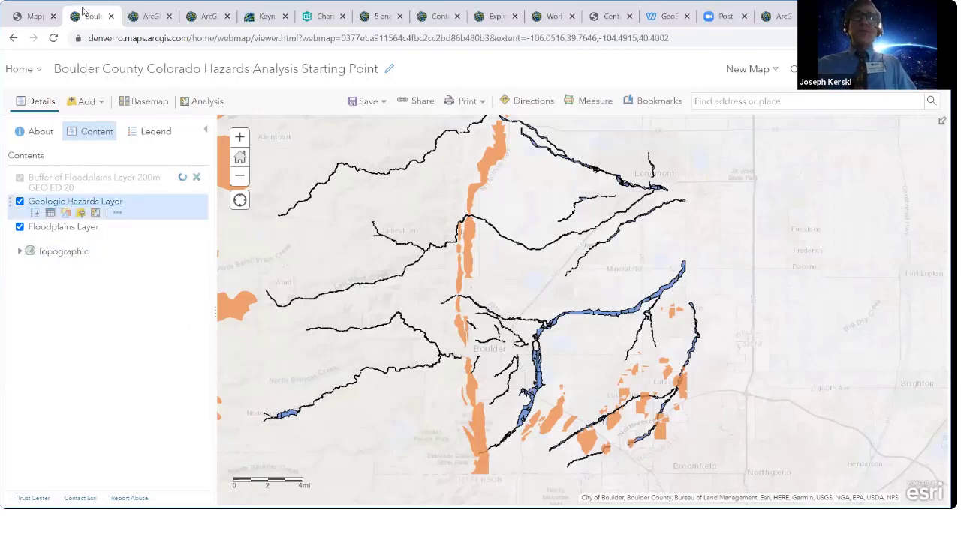
Switch to the workshop PDF to review its Buffering Floodplains slide, and return to the Boulder County web map.
{"action": "left_click", "coordinate": [36, 15]}
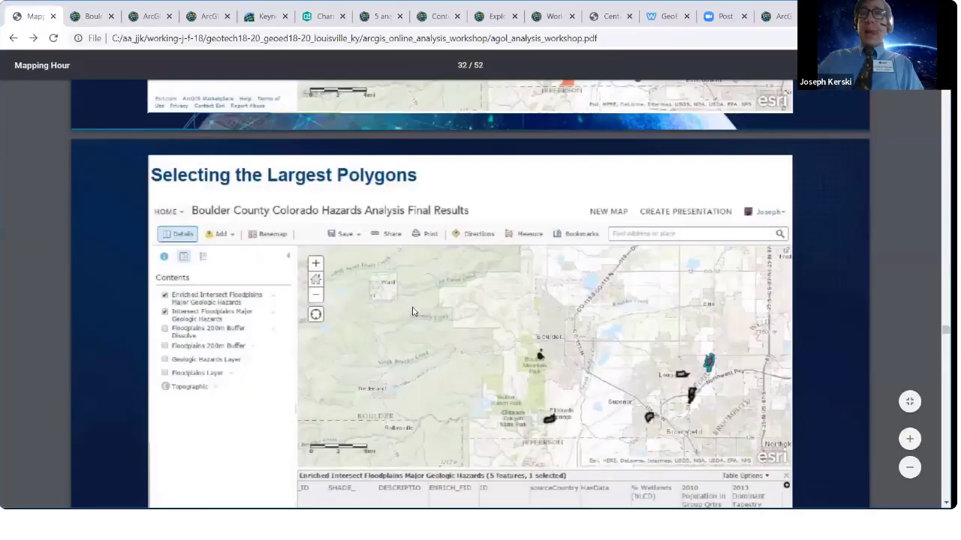
{"action": "scroll", "coordinate": [412, 310], "scroll_direction": "down", "scroll_amount": 10}
{"action": "scroll", "coordinate": [412, 310], "scroll_direction": "up", "scroll_amount": 12}
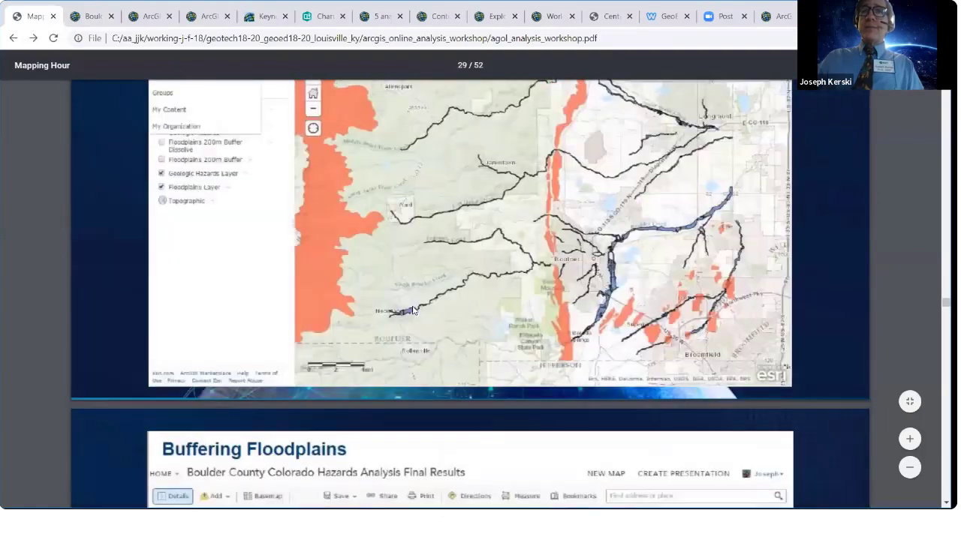
{"action": "scroll", "coordinate": [412, 310], "scroll_direction": "up", "scroll_amount": 1}
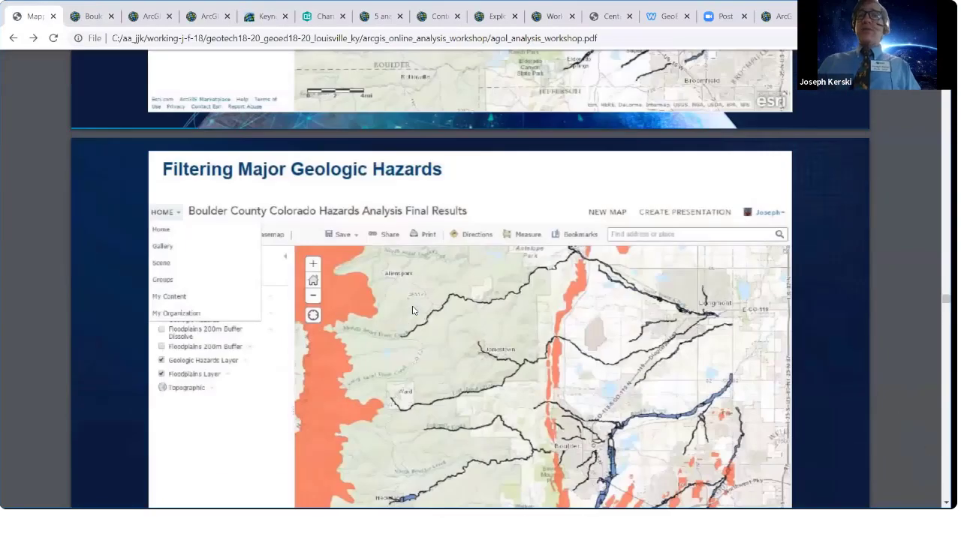
{"action": "scroll", "coordinate": [412, 310], "scroll_direction": "down", "scroll_amount": 7}
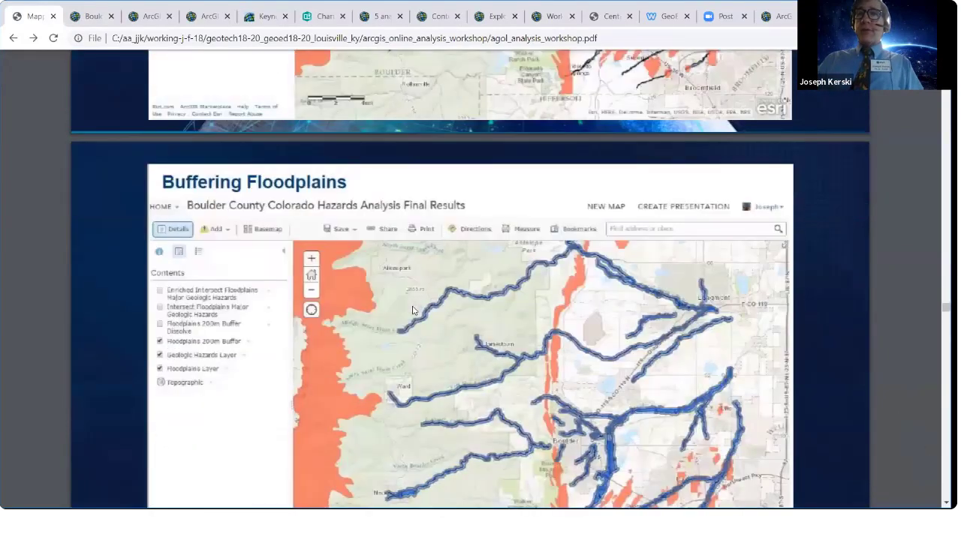
{"action": "scroll", "coordinate": [412, 310], "scroll_direction": "down", "scroll_amount": 1}
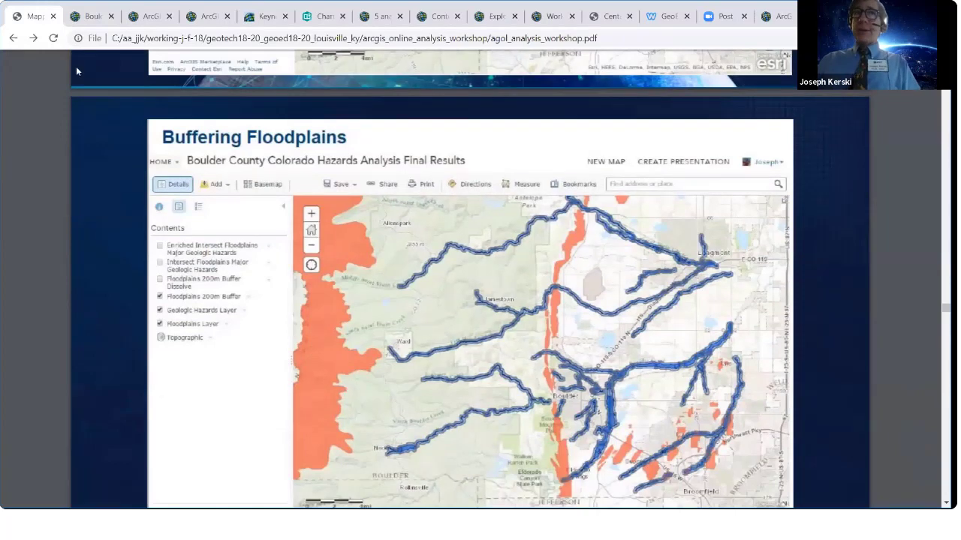
{"action": "left_click", "coordinate": [96, 17]}
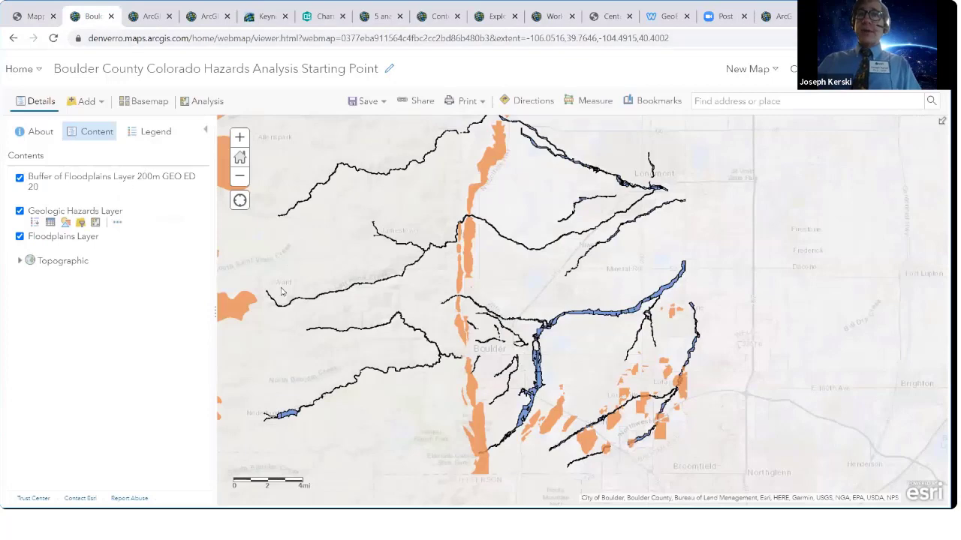
Start the Dissolve Boundaries analysis with Buffer_of_Floodplains_Layer_200m_GEO_ED_20 as the area layer.
{"action": "scroll", "coordinate": [571, 347], "scroll_direction": "up", "scroll_amount": 1}
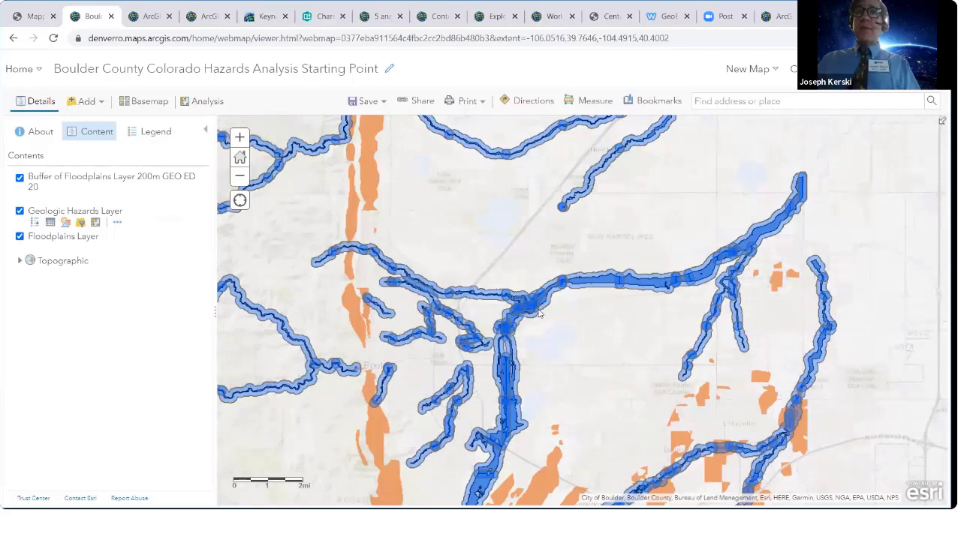
{"action": "scroll", "coordinate": [446, 293], "scroll_direction": "up", "scroll_amount": 2}
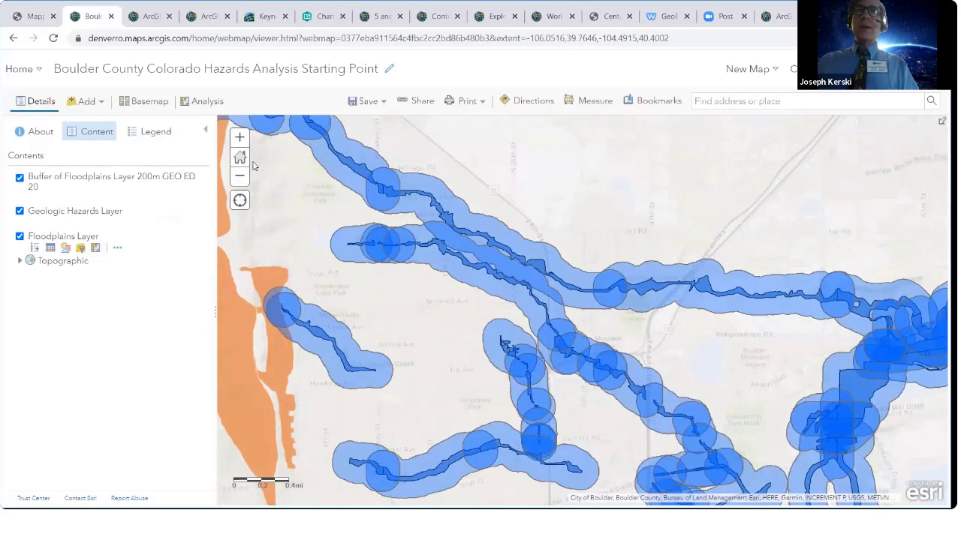
{"action": "left_click", "coordinate": [204, 102]}
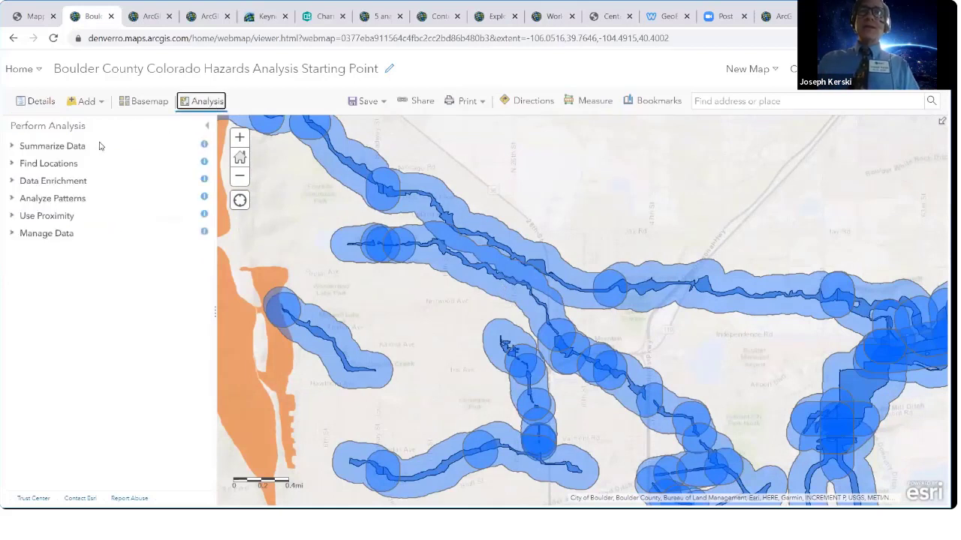
{"action": "left_click", "coordinate": [13, 232]}
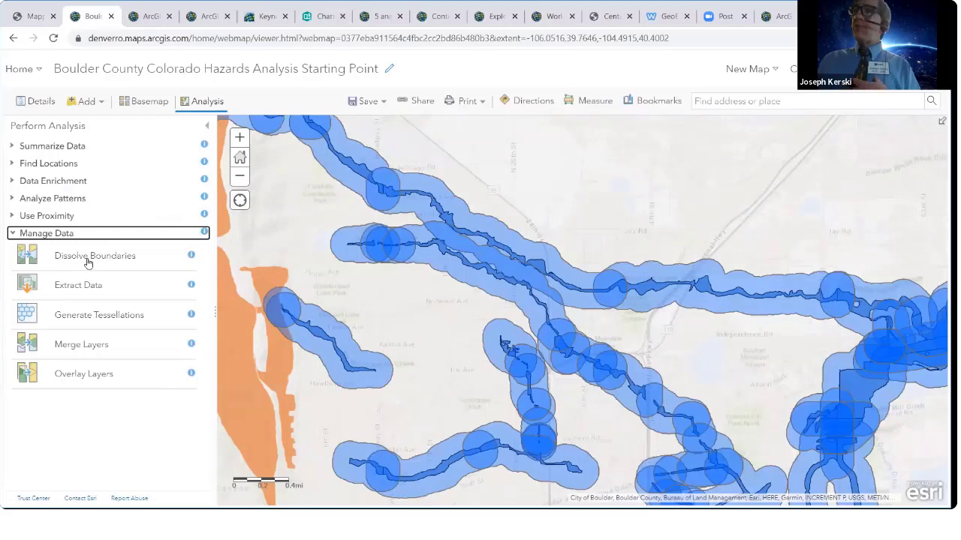
{"action": "left_click", "coordinate": [87, 259]}
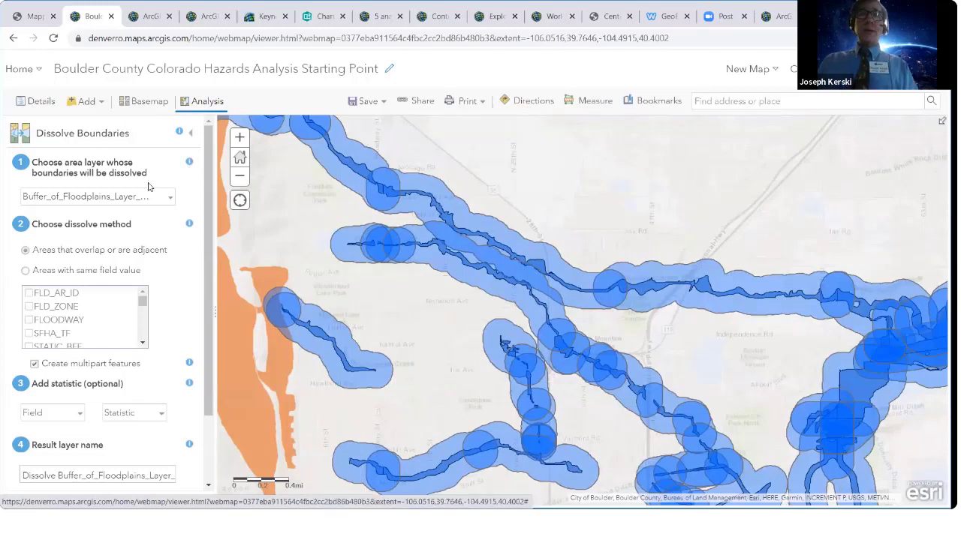
{"action": "left_click", "coordinate": [124, 198]}
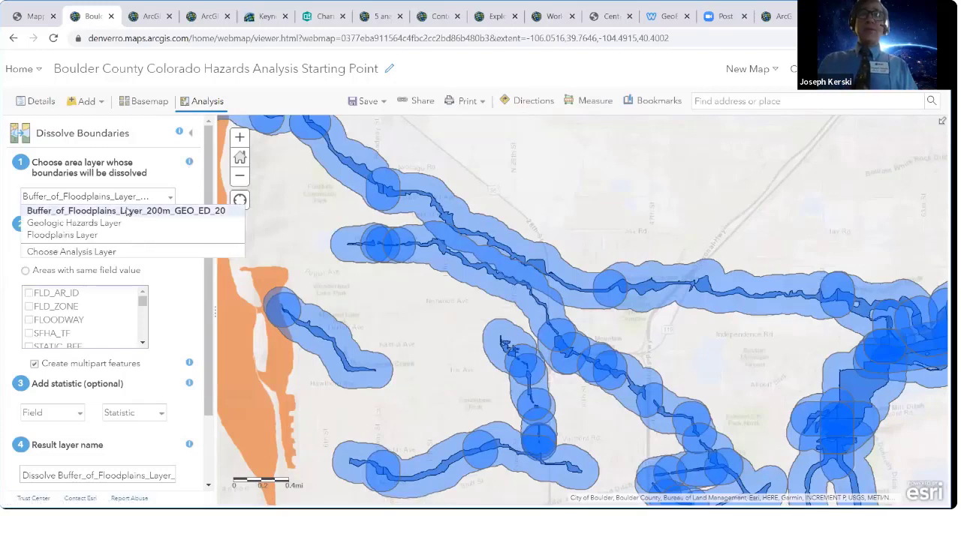
{"action": "left_click", "coordinate": [127, 213]}
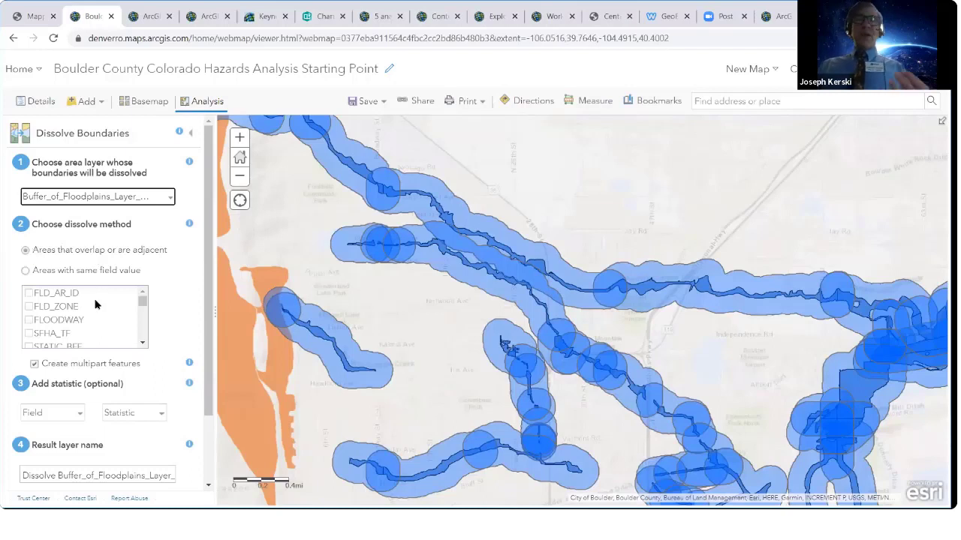
Review the remaining dissolve settings and check the full result layer name from start to end.
{"action": "scroll", "coordinate": [98, 306], "scroll_direction": "down", "scroll_amount": 5}
{"action": "scroll", "coordinate": [166, 335], "scroll_direction": "down", "scroll_amount": 2}
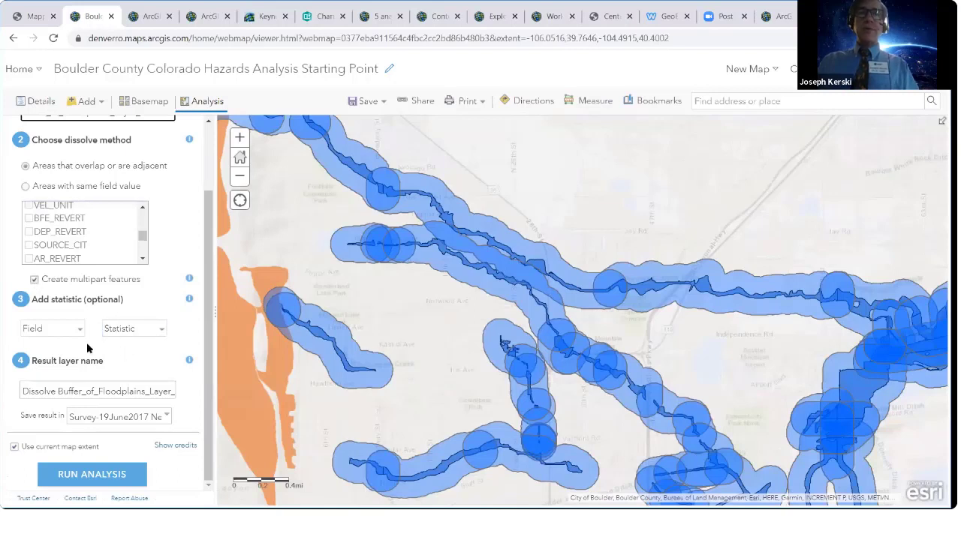
{"action": "left_click", "coordinate": [123, 391]}
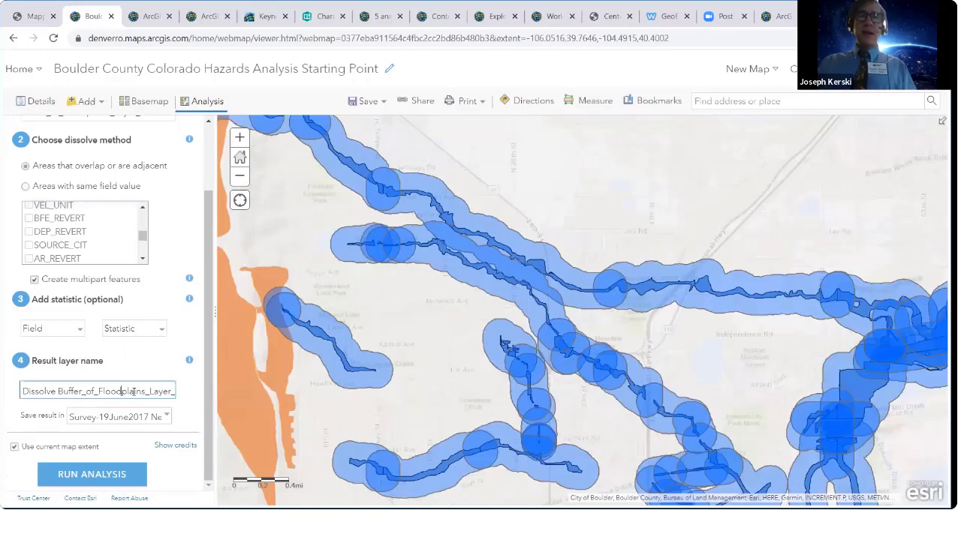
{"action": "key", "text": "End"}
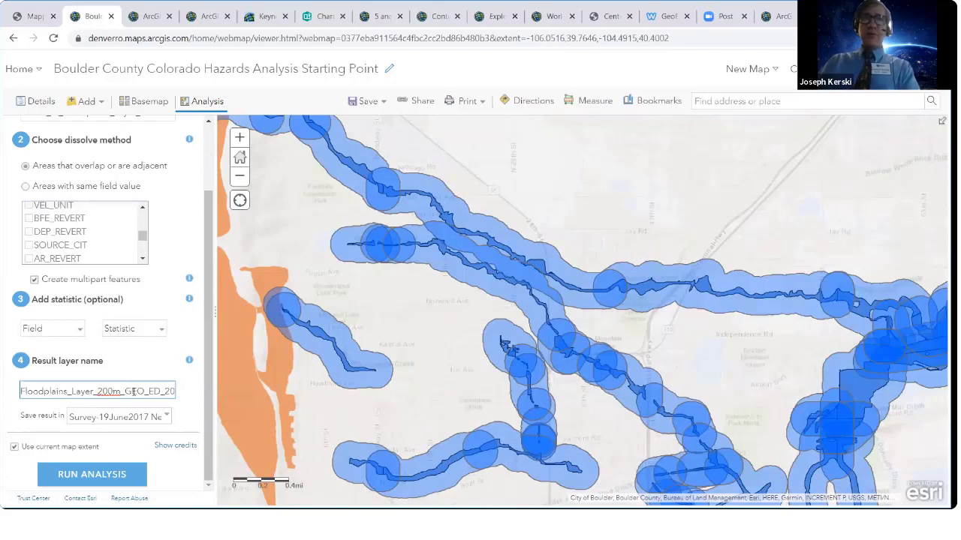
{"action": "key", "text": "ctrl+Left"}
{"action": "key", "text": "ctrl+Left"}
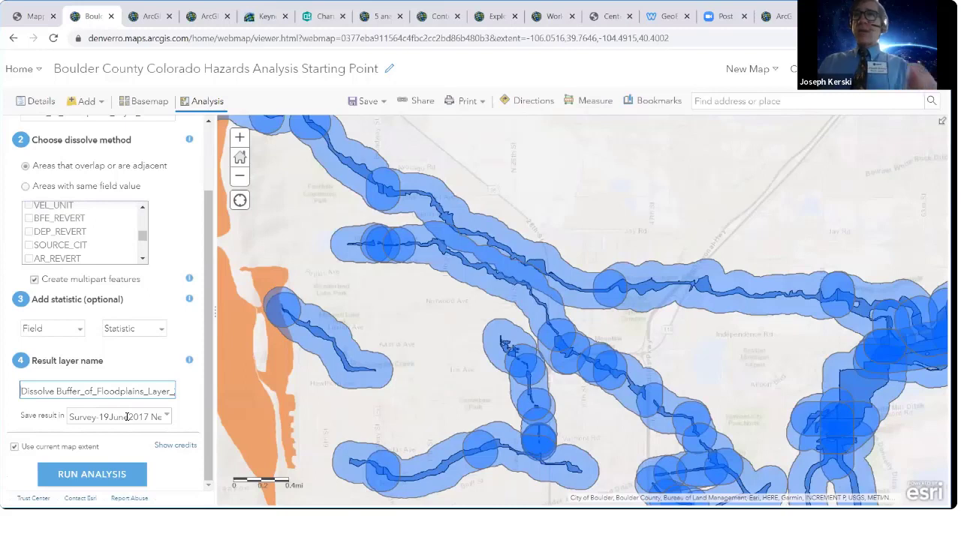
{"action": "key", "text": "End"}
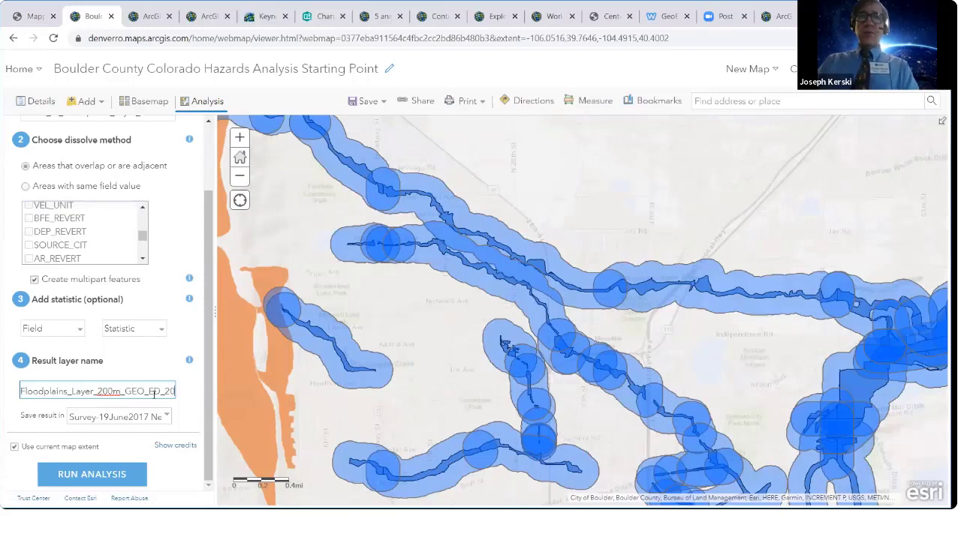
Turn off the current map extent limit, check the credits required, and run the dissolve analysis.
{"action": "left_click", "coordinate": [14, 447]}
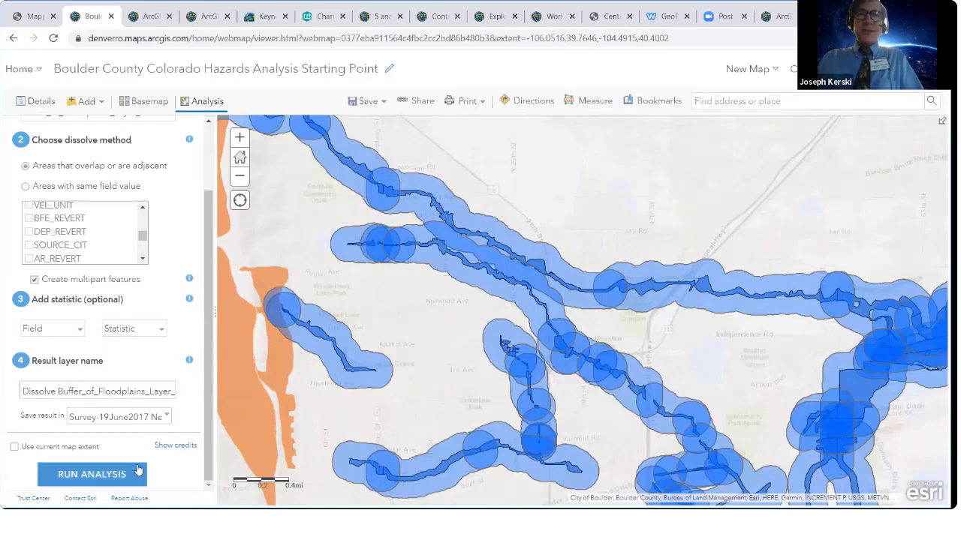
{"action": "left_click", "coordinate": [172, 448]}
{"action": "left_click", "coordinate": [171, 448]}
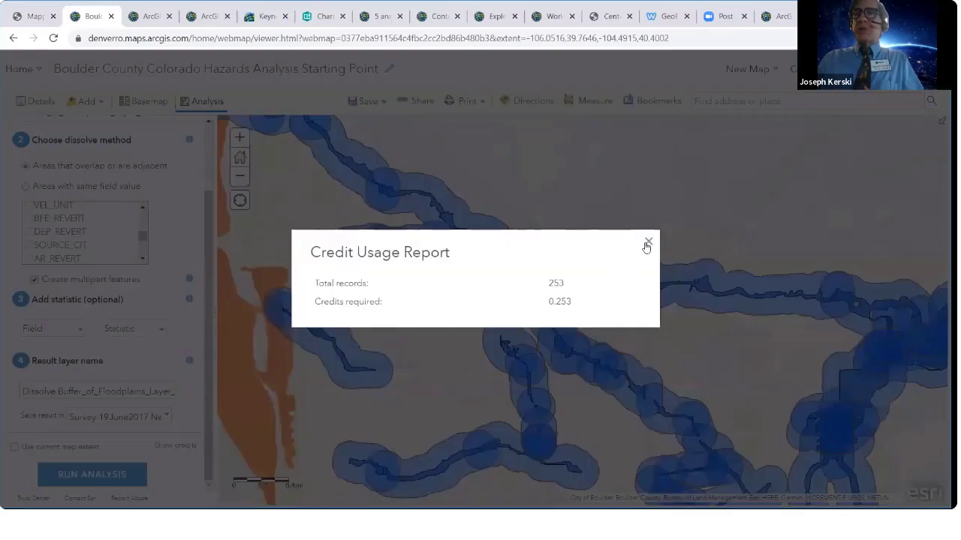
{"action": "left_click", "coordinate": [643, 246]}
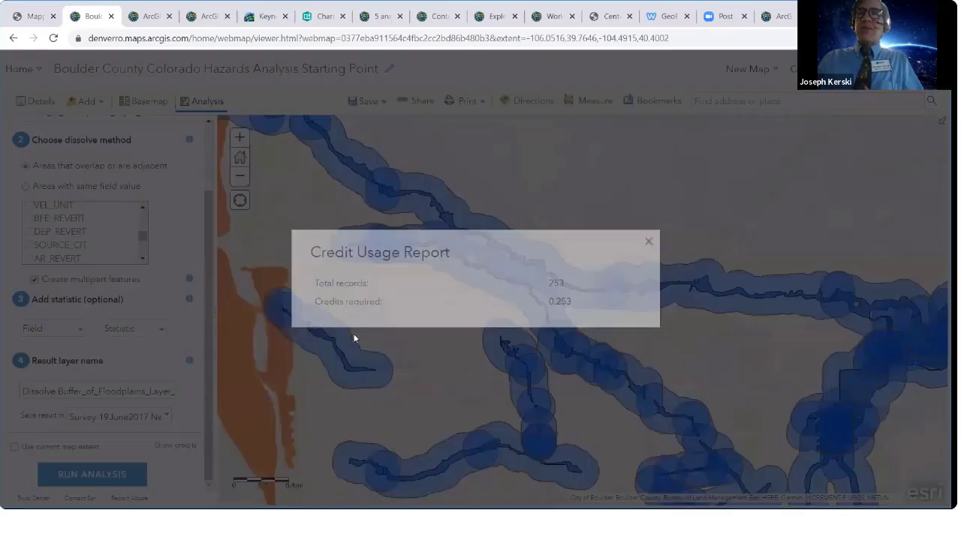
{"action": "left_click", "coordinate": [103, 483]}
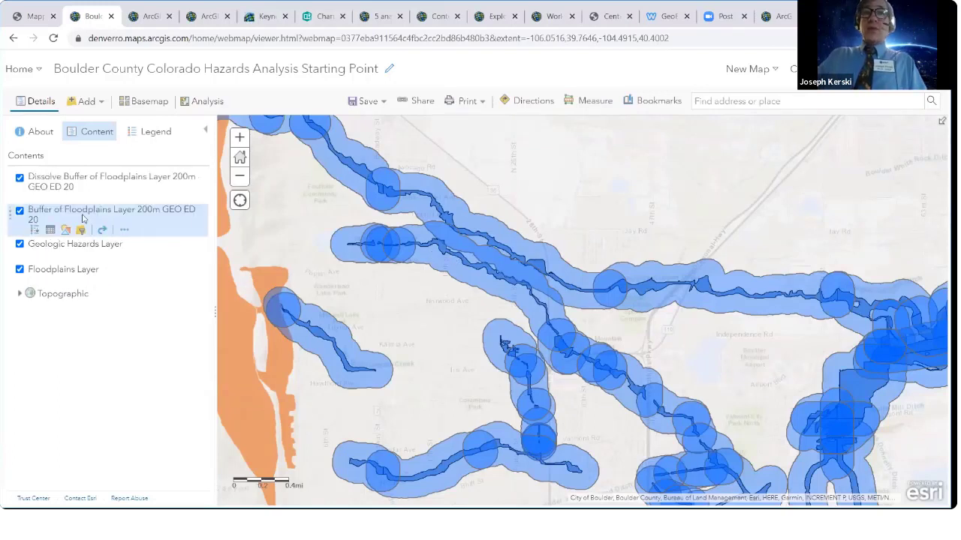
Compare the dissolved and original buffer layers by toggling their visibility, leaving only the dissolved one shown.
{"action": "left_click", "coordinate": [19, 211]}
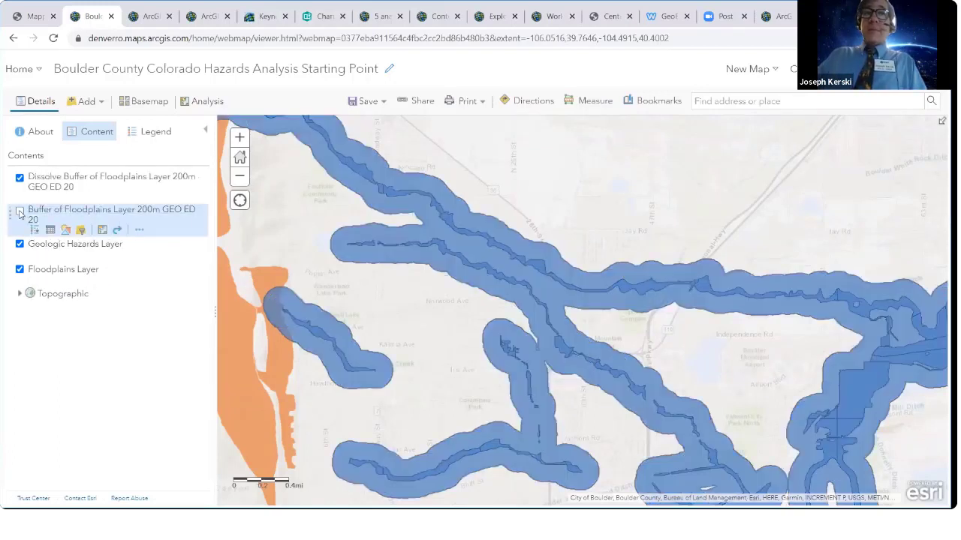
{"action": "left_click", "coordinate": [20, 178]}
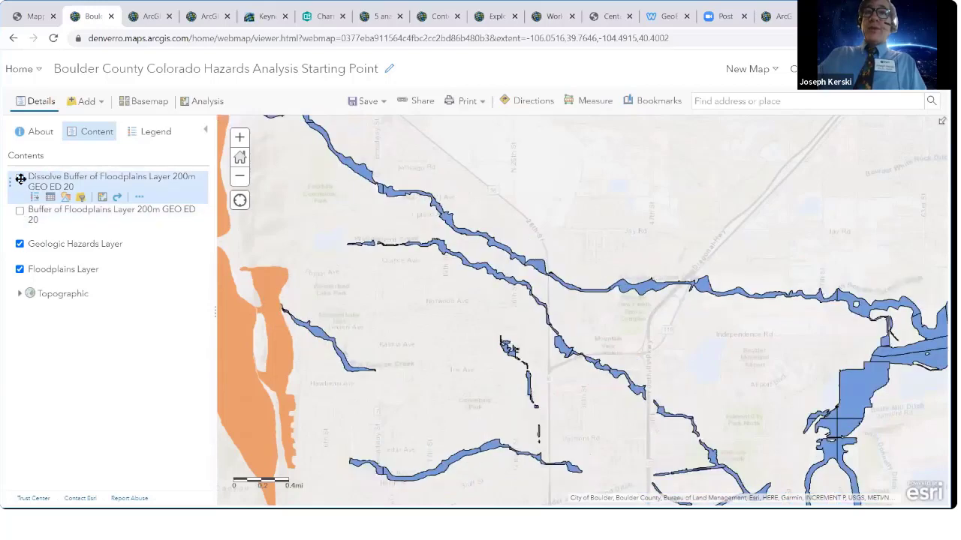
{"action": "left_click", "coordinate": [19, 179]}
{"action": "left_click", "coordinate": [19, 213]}
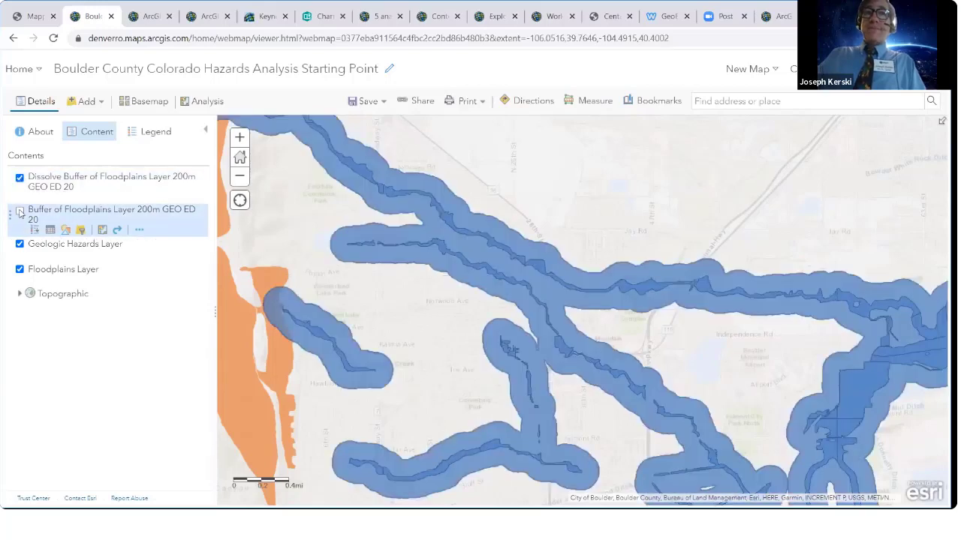
{"action": "left_click", "coordinate": [20, 213]}
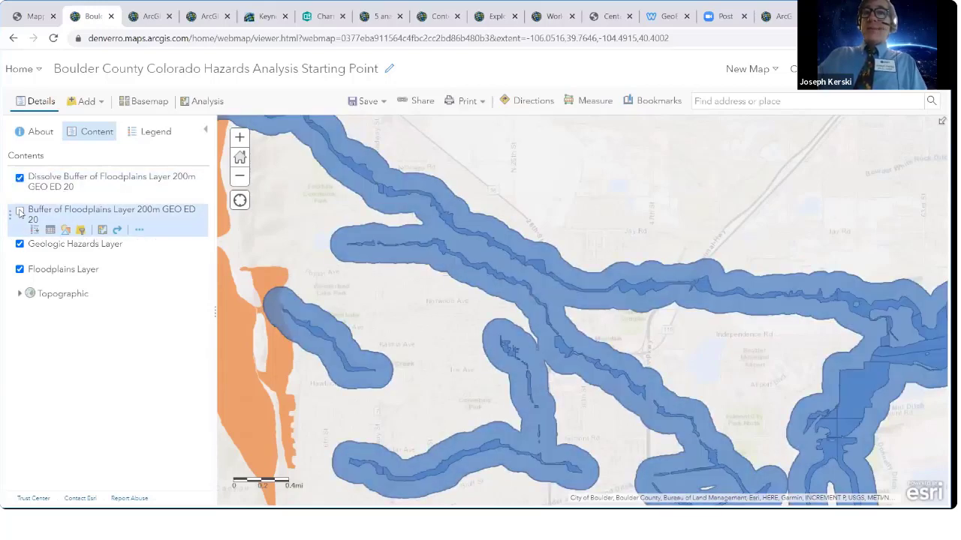
{"action": "left_click", "coordinate": [20, 213]}
{"action": "left_click", "coordinate": [20, 213]}
{"action": "left_click", "coordinate": [20, 213]}
{"action": "left_click", "coordinate": [19, 180]}
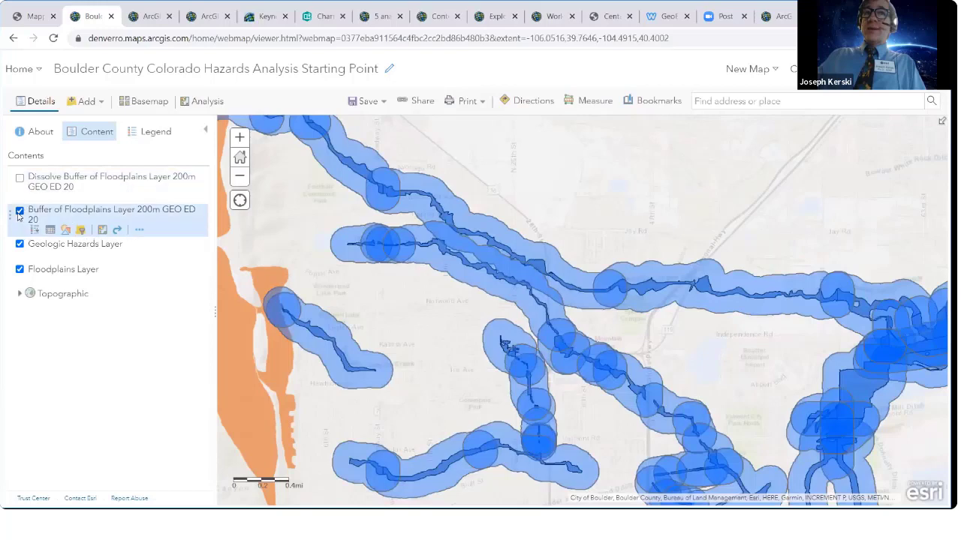
{"action": "left_click", "coordinate": [20, 213]}
{"action": "left_click", "coordinate": [19, 180]}
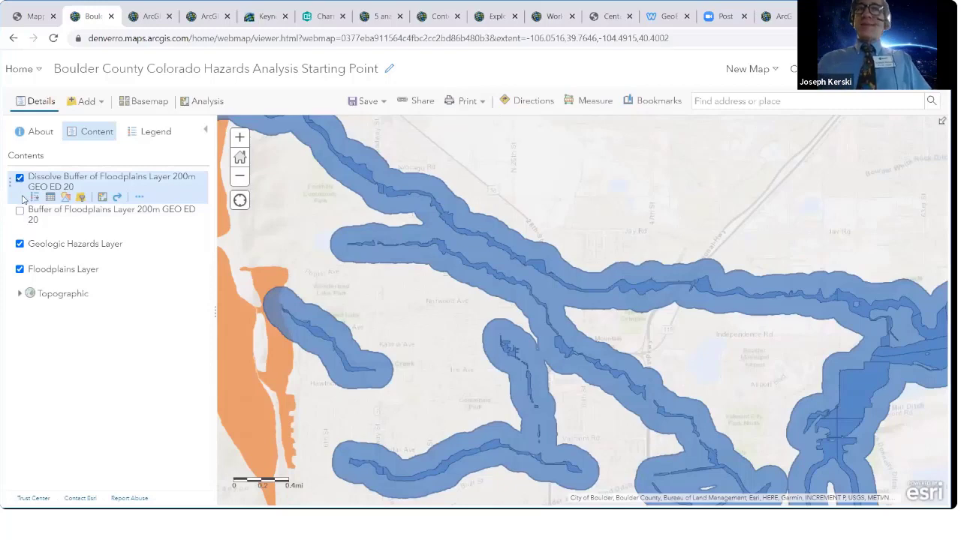
Set up Overlay Layers with the dissolved floodplains buffer as input and the Geologic Hazards Layer as overlay layer, keeping the Intersect method.
{"action": "left_click_drag", "start_coordinate": [330, 295], "coordinate": [460, 256]}
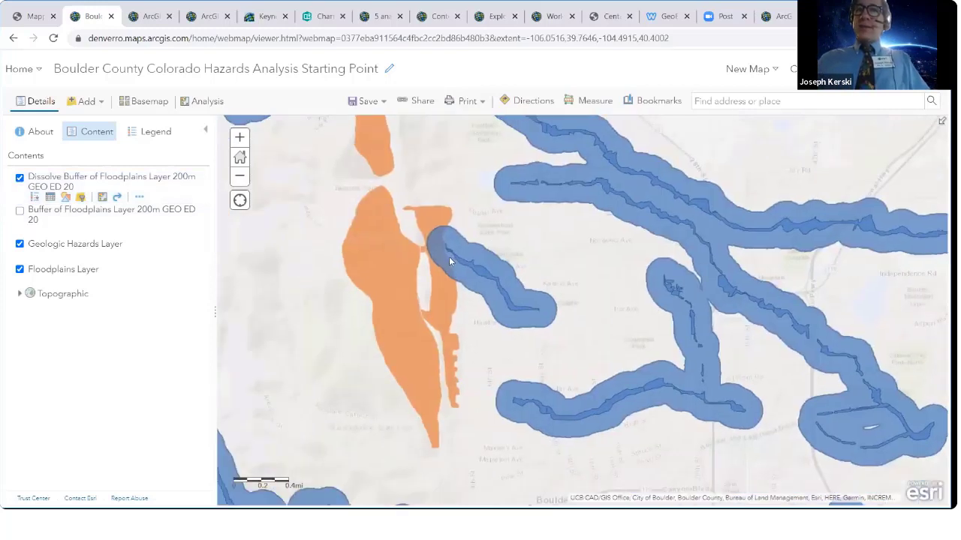
{"action": "scroll", "coordinate": [449, 257], "scroll_direction": "down", "scroll_amount": 2}
{"action": "left_click_drag", "start_coordinate": [510, 324], "coordinate": [492, 290]}
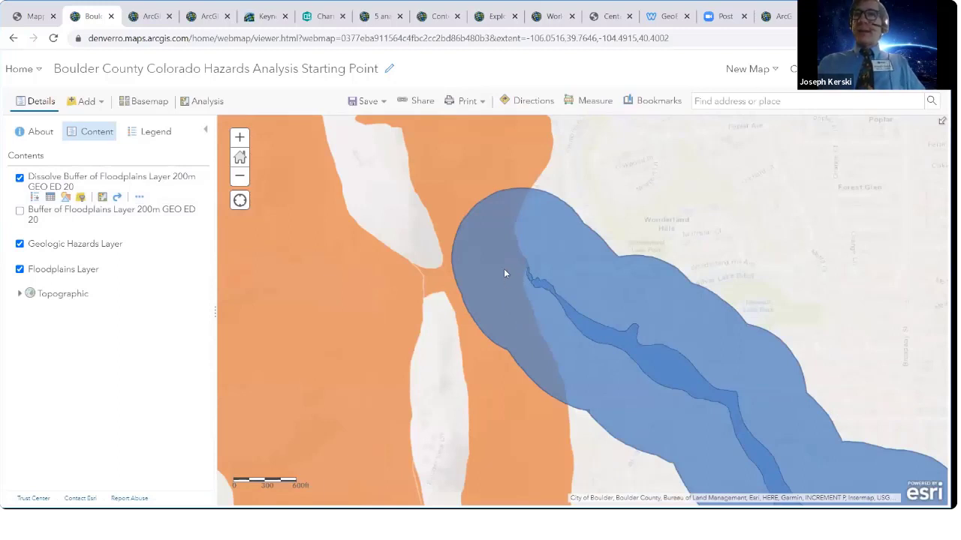
{"action": "scroll", "coordinate": [504, 273], "scroll_direction": "up", "scroll_amount": 1}
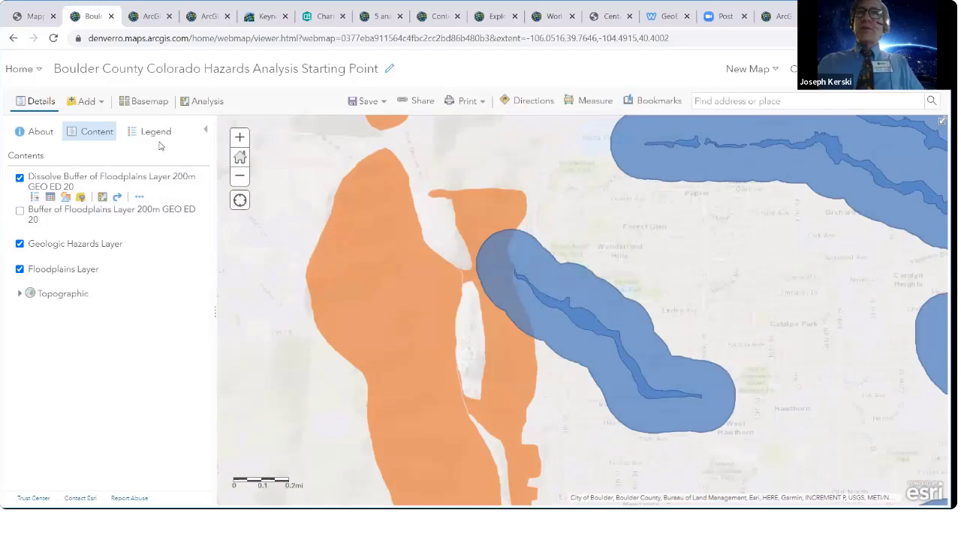
{"action": "left_click", "coordinate": [200, 102]}
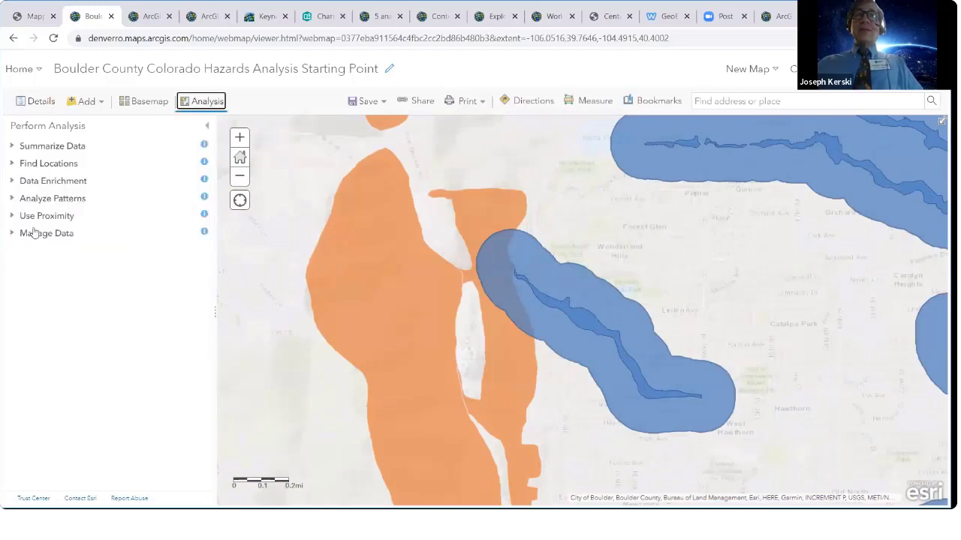
{"action": "left_click", "coordinate": [13, 233]}
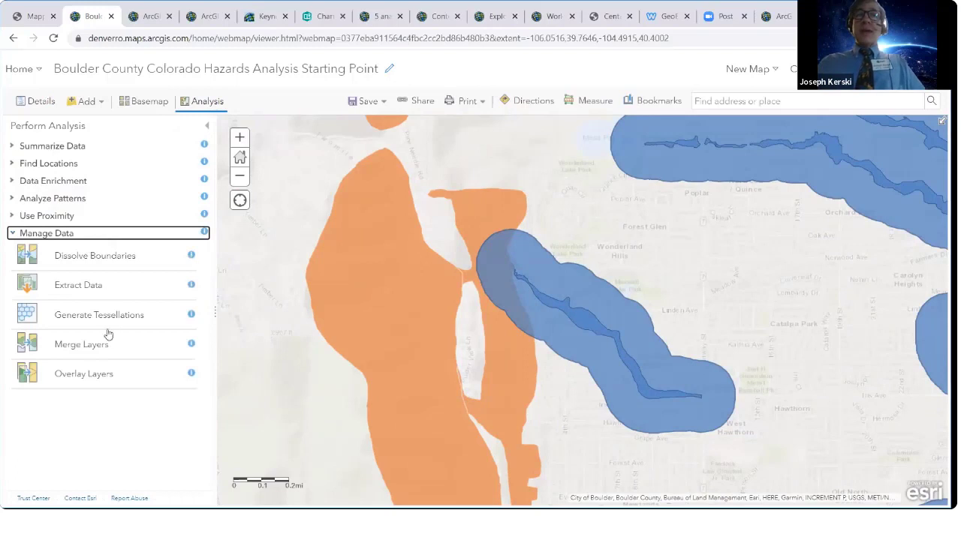
{"action": "left_click", "coordinate": [83, 374]}
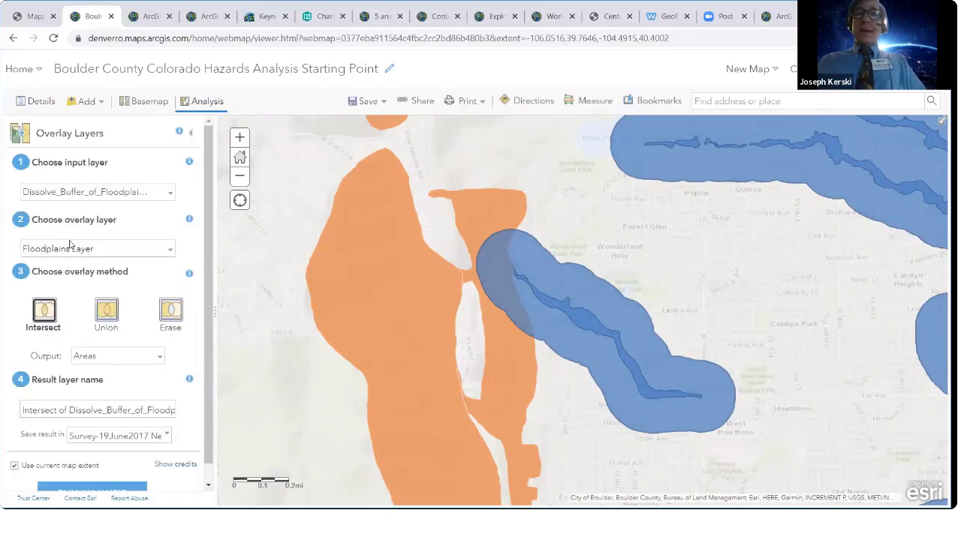
{"action": "left_click", "coordinate": [77, 193]}
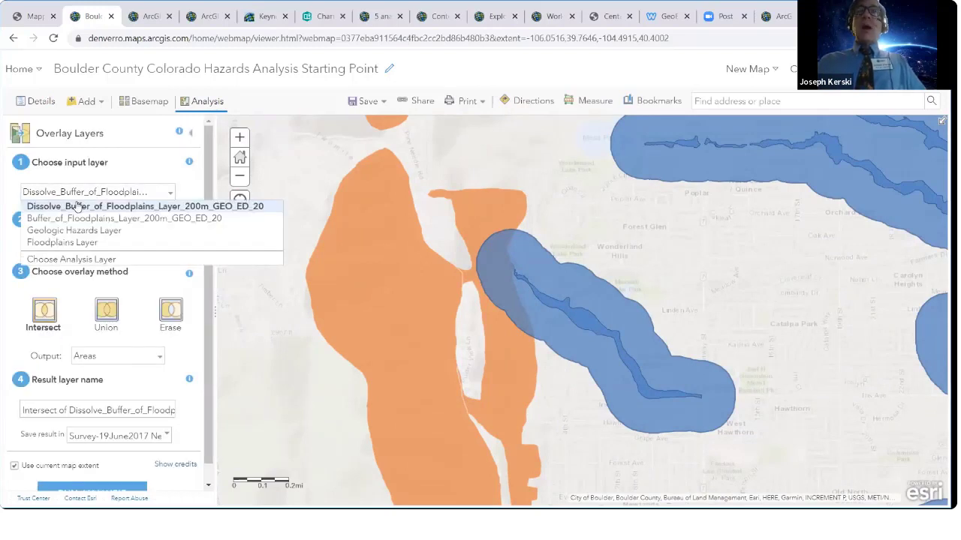
{"action": "left_click", "coordinate": [77, 207]}
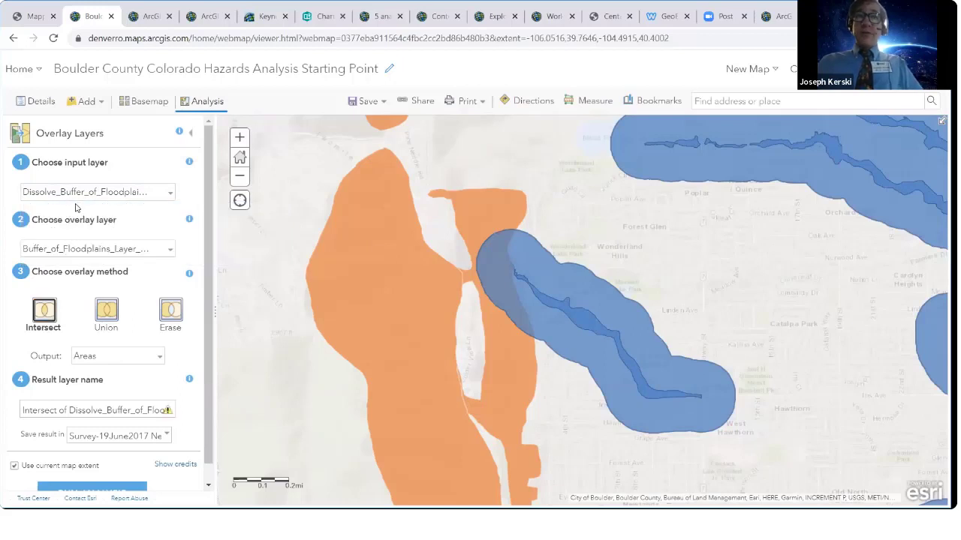
{"action": "left_click", "coordinate": [82, 254]}
{"action": "left_click", "coordinate": [80, 275]}
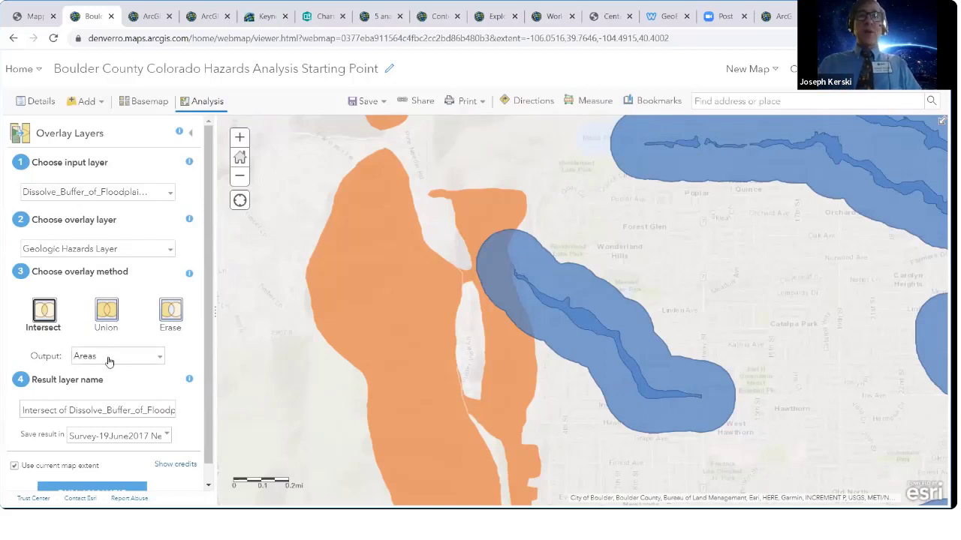
Review the remaining overlay settings and read the full result layer name through to its end.
{"action": "scroll", "coordinate": [101, 358], "scroll_direction": "down", "scroll_amount": 1}
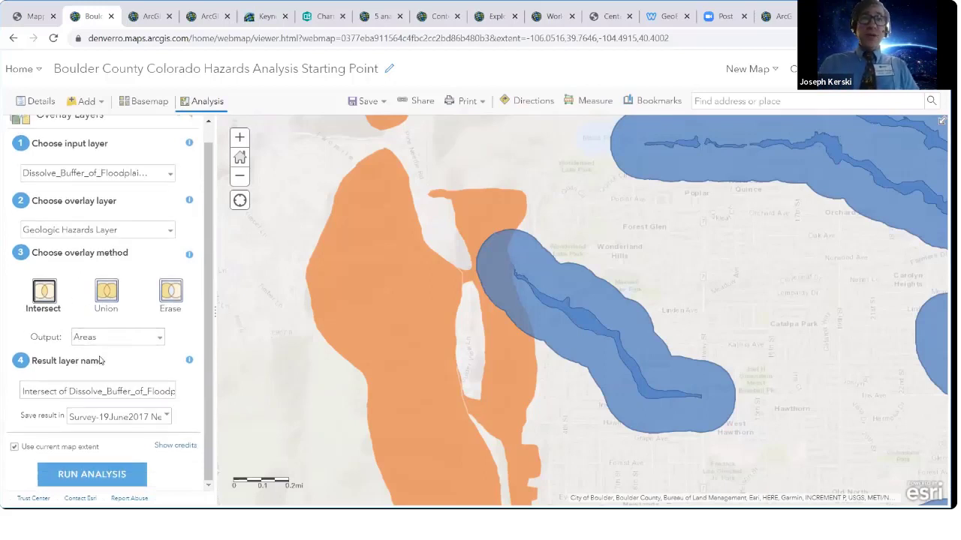
{"action": "left_click", "coordinate": [127, 397]}
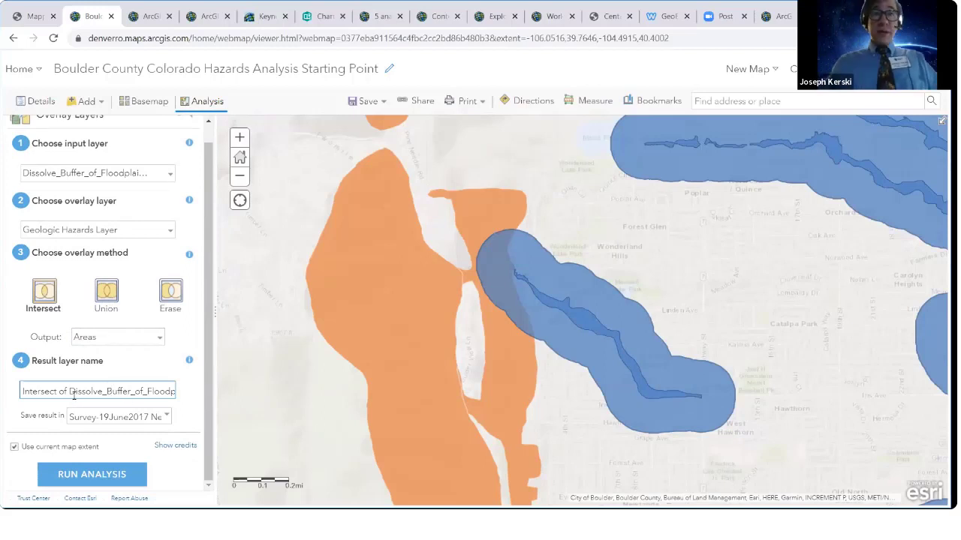
{"action": "key", "text": "Right"}
{"action": "key", "text": "Right"}
{"action": "key", "text": "Right"}
{"action": "key", "text": "Right"}
{"action": "key", "text": "Right"}
{"action": "key", "text": "Right"}
{"action": "key", "text": "Right"}
{"action": "key", "text": "Right"}
{"action": "key", "text": "Right"}
{"action": "key", "text": "Right"}
{"action": "key", "text": "Right"}
{"action": "key", "text": "Right"}
{"action": "key", "text": "Right"}
{"action": "key", "text": "Right"}
{"action": "key", "text": "Right"}
{"action": "key", "text": "Right"}
{"action": "key", "text": "Right"}
{"action": "key", "text": "Right"}
{"action": "key", "text": "Right"}
{"action": "key", "text": "Right"}
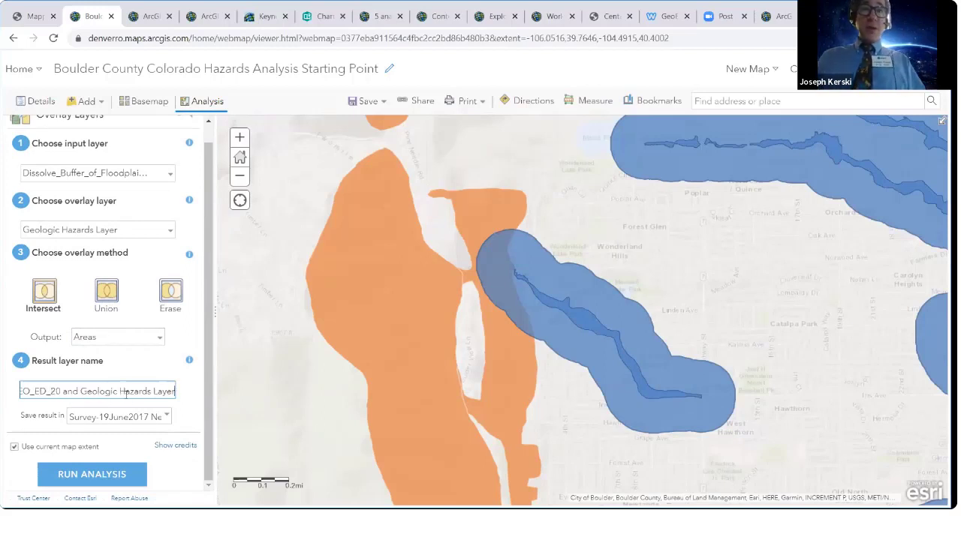
Save the overlay result in the aaa folder, turn off the current map extent limit, and run the analysis.
{"action": "left_click", "coordinate": [166, 417]}
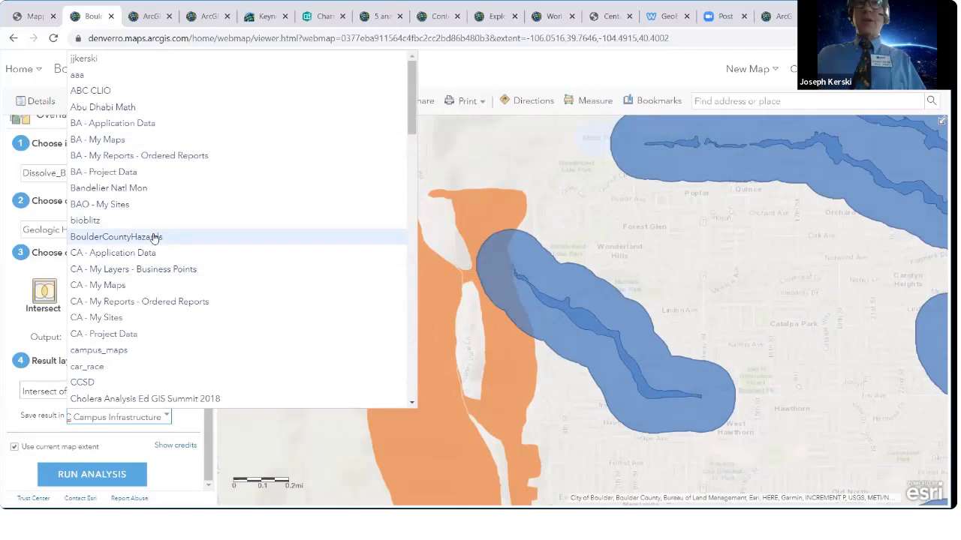
{"action": "left_click", "coordinate": [82, 74]}
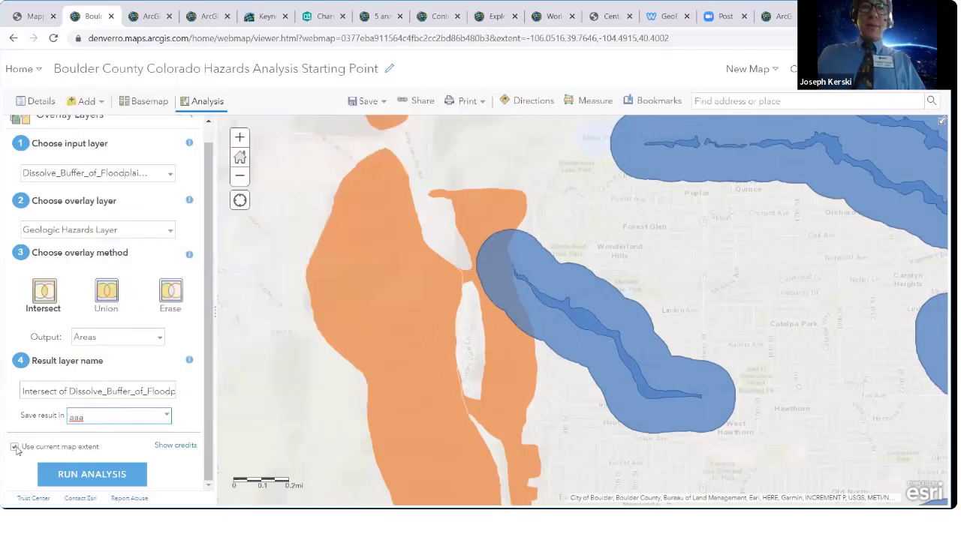
{"action": "left_click", "coordinate": [54, 454]}
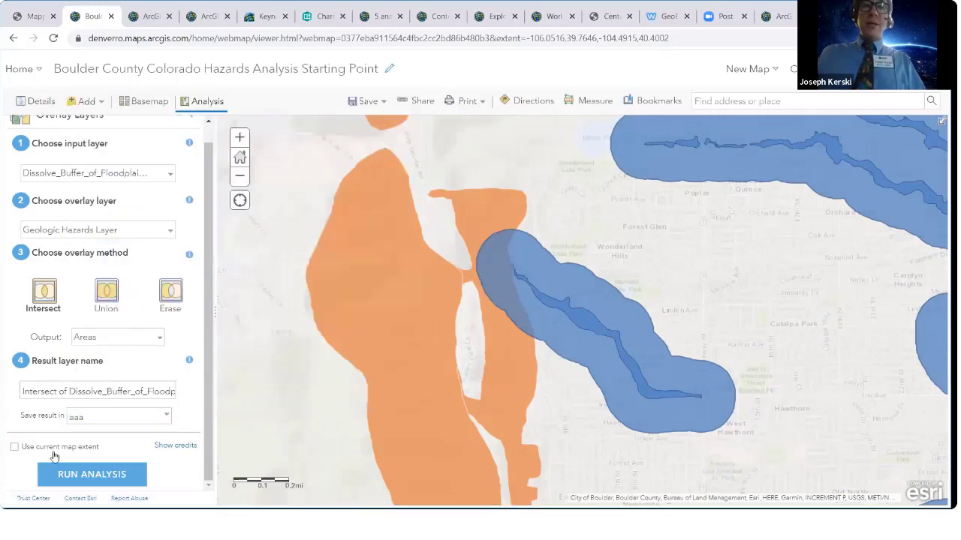
{"action": "left_click", "coordinate": [84, 474]}
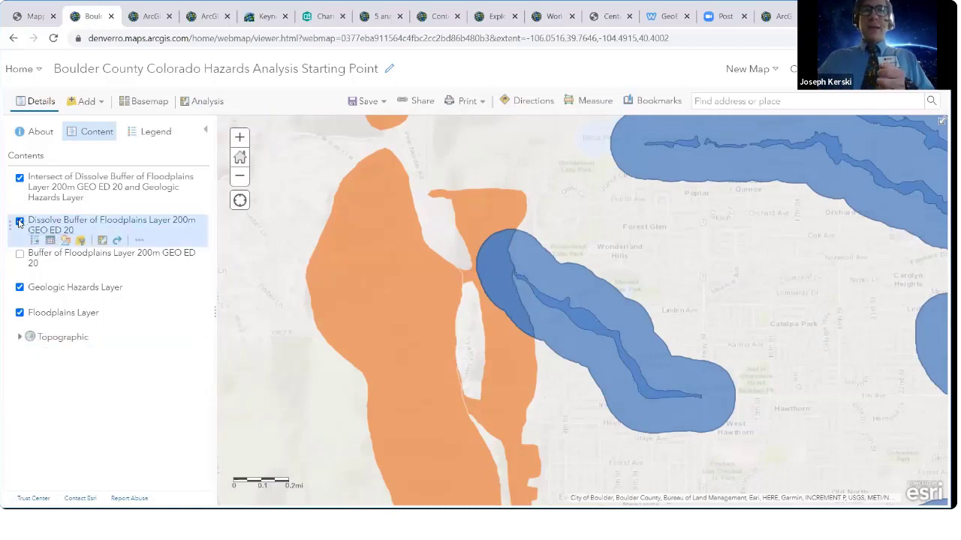
Hide the dissolved floodplains buffer and view the intersect result with and without the Geologic Hazards and Floodplains layers, leaving both shown.
{"action": "left_click", "coordinate": [20, 222]}
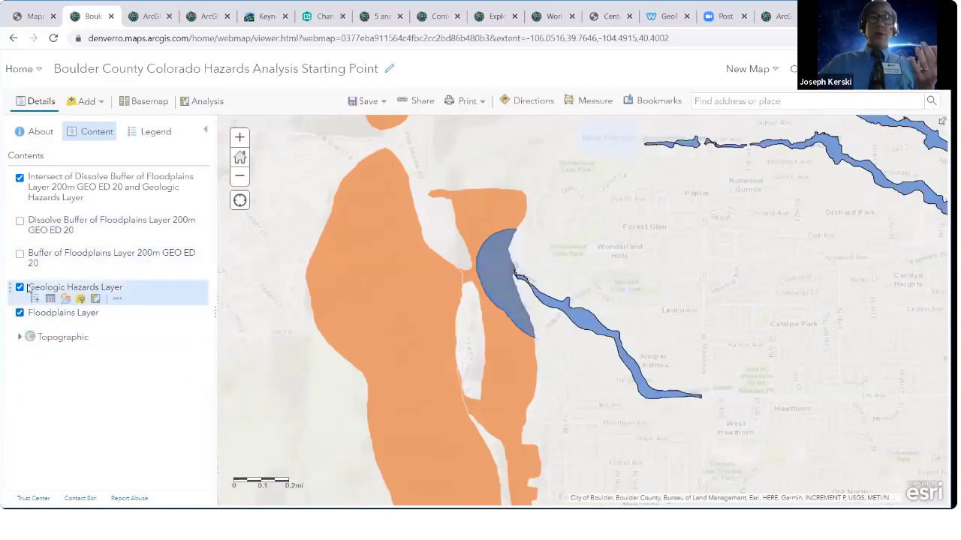
{"action": "left_click", "coordinate": [19, 288]}
{"action": "left_click", "coordinate": [19, 313]}
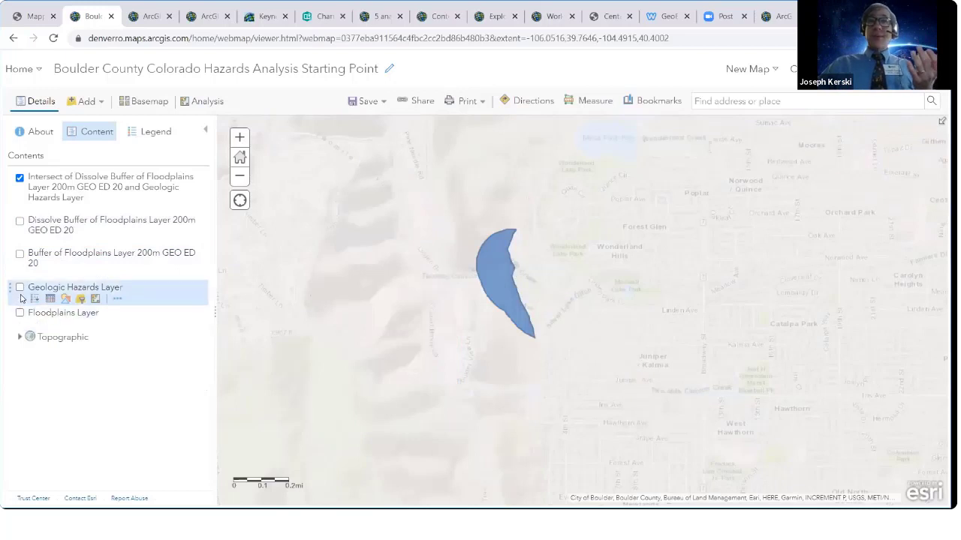
{"action": "left_click", "coordinate": [20, 287]}
{"action": "left_click", "coordinate": [19, 313]}
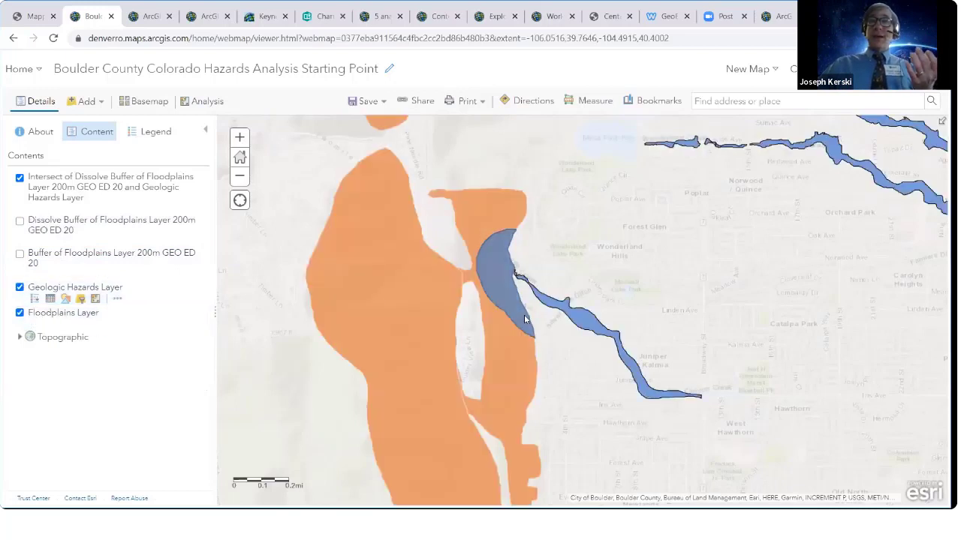
Examine the intersect areas across the county, then closely around Superior and Louisville.
{"action": "scroll", "coordinate": [525, 319], "scroll_direction": "down", "scroll_amount": 4}
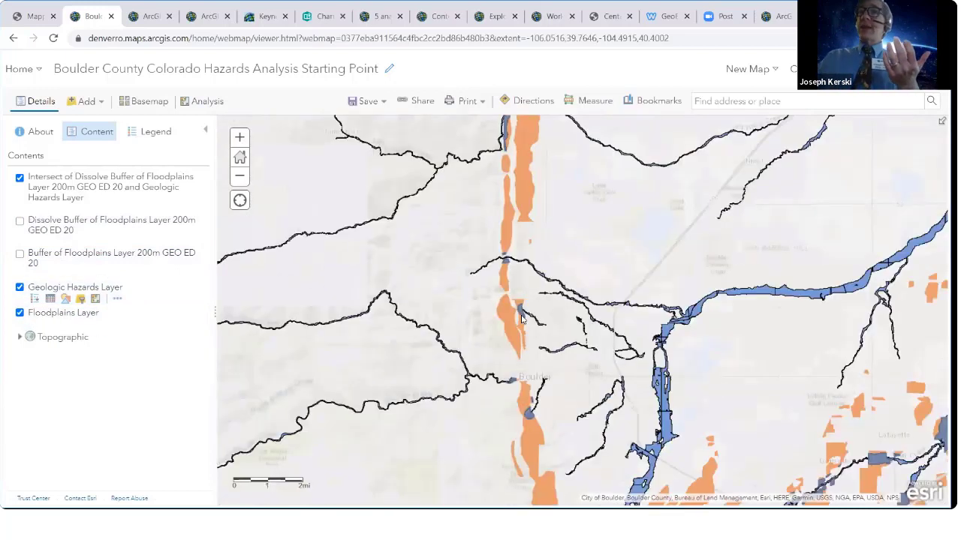
{"action": "scroll", "coordinate": [518, 285], "scroll_direction": "down", "scroll_amount": 1}
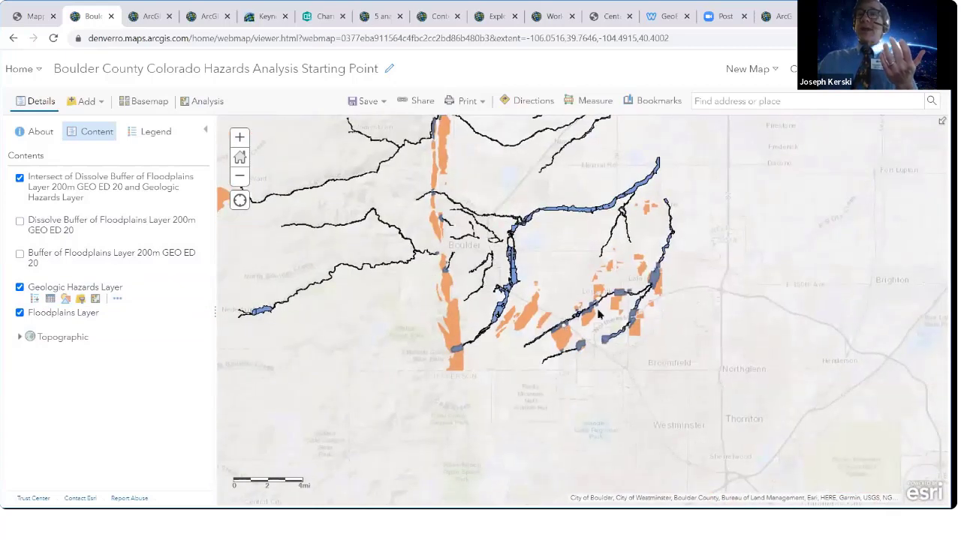
{"action": "scroll", "coordinate": [460, 326], "scroll_direction": "up", "scroll_amount": 2}
{"action": "scroll", "coordinate": [509, 368], "scroll_direction": "up", "scroll_amount": 1}
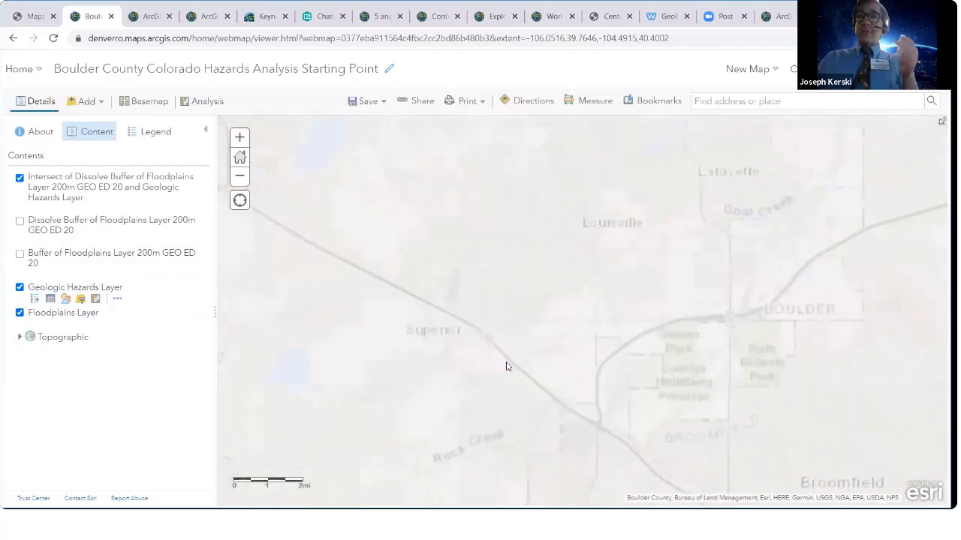
{"action": "scroll", "coordinate": [501, 286], "scroll_direction": "up", "scroll_amount": 2}
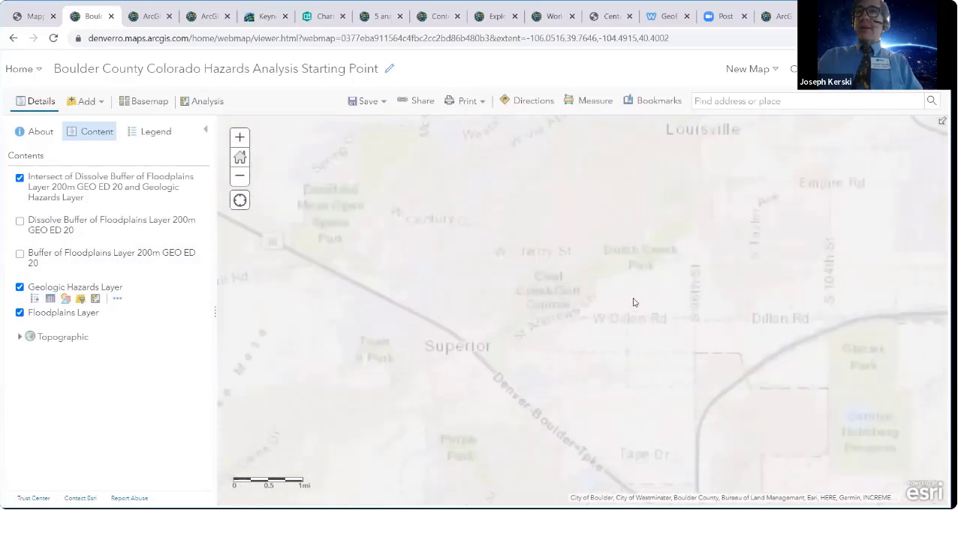
{"action": "left_click_drag", "start_coordinate": [463, 339], "coordinate": [620, 281]}
{"action": "left_click_drag", "start_coordinate": [459, 358], "coordinate": [508, 328]}
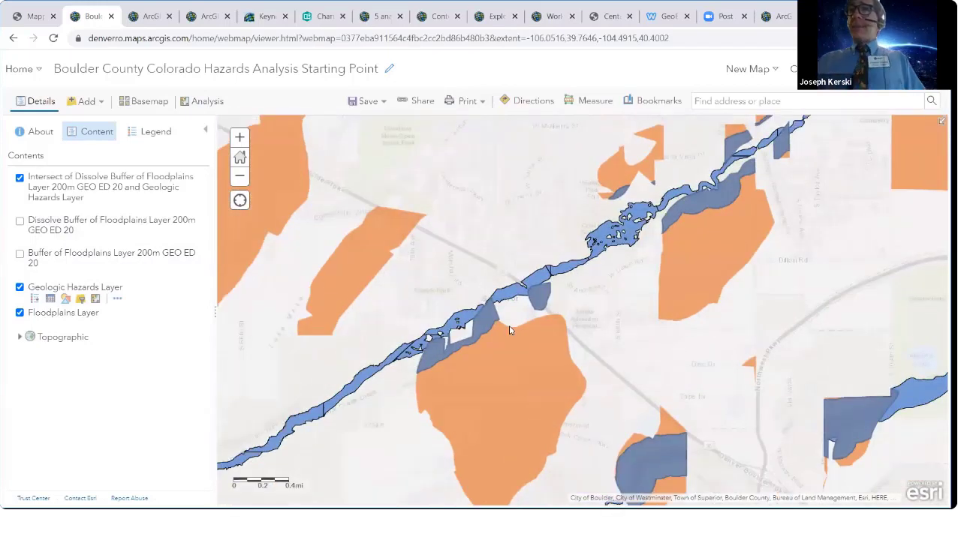
{"action": "mouse_move", "coordinate": [141, 187]}
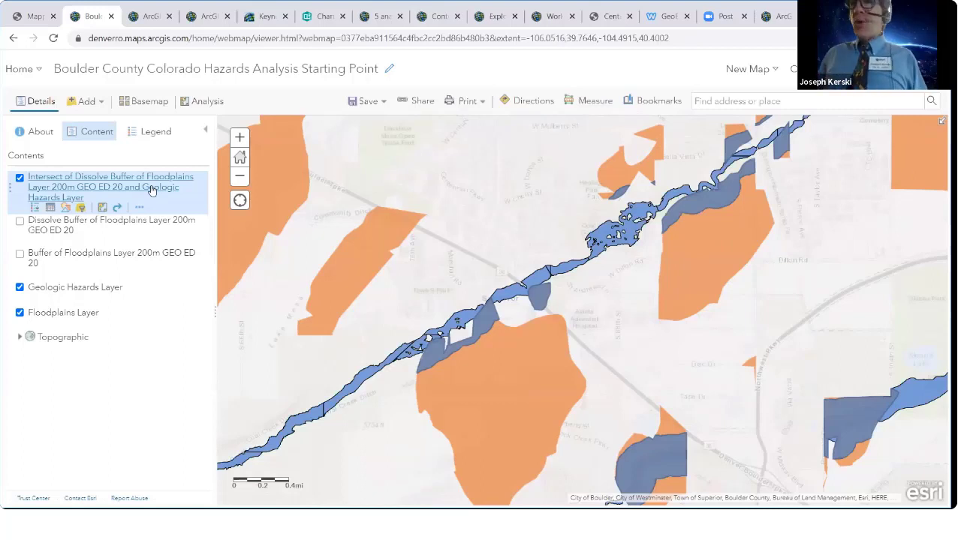
Switch to the workshop PDF and go through the floodplain intersection and largest polygons slides to the Statistics: Crime Analysis slide.
{"action": "left_click", "coordinate": [36, 16]}
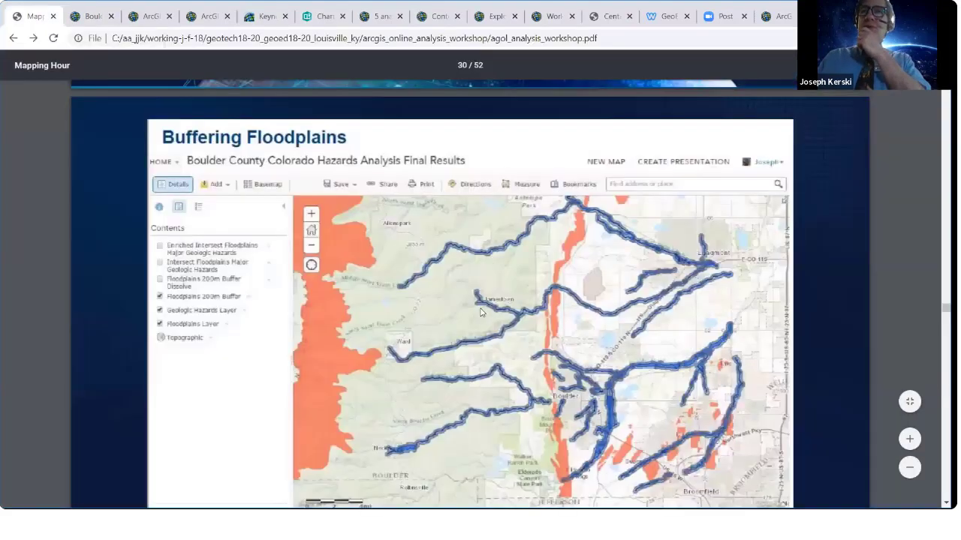
{"action": "scroll", "coordinate": [466, 304], "scroll_direction": "down", "scroll_amount": 5}
{"action": "scroll", "coordinate": [466, 305], "scroll_direction": "down", "scroll_amount": 12}
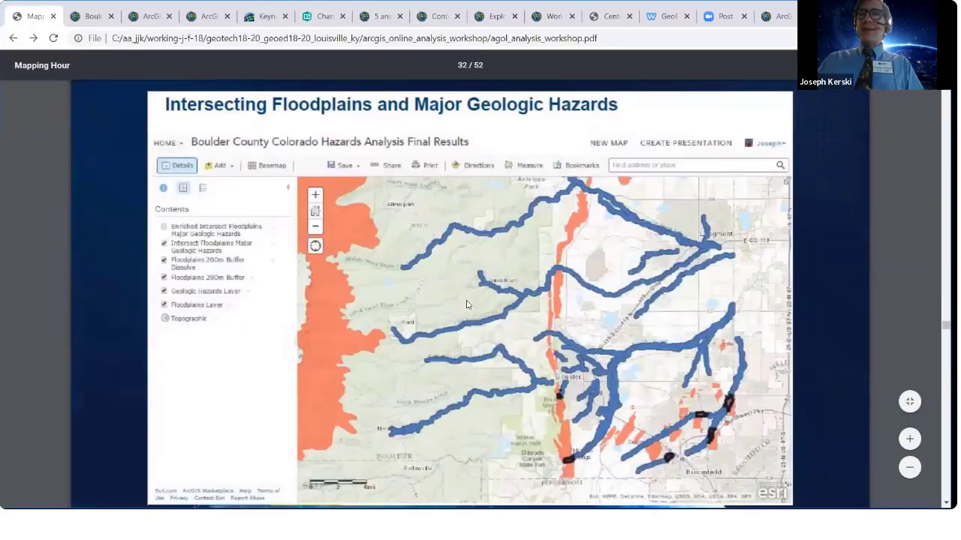
{"action": "scroll", "coordinate": [555, 365], "scroll_direction": "down", "scroll_amount": 1}
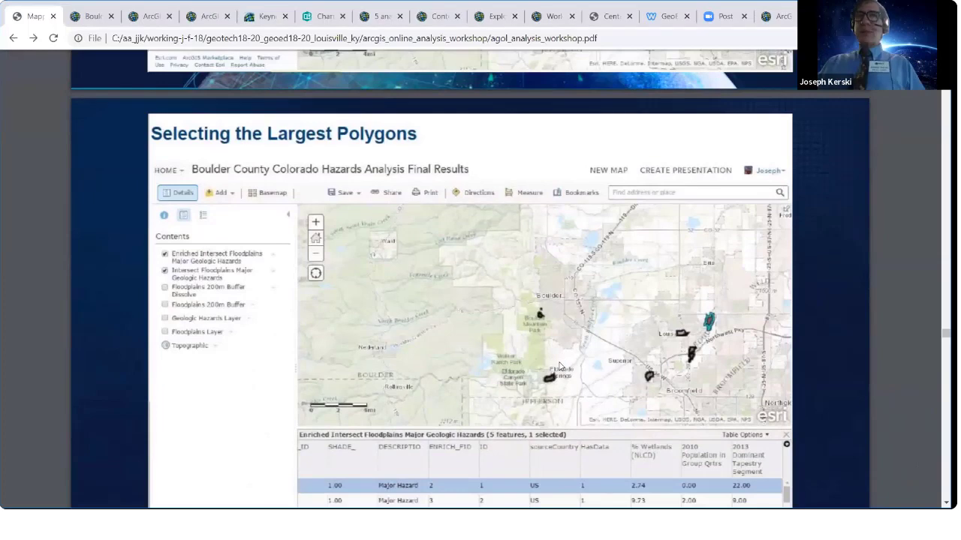
{"action": "scroll", "coordinate": [559, 366], "scroll_direction": "down", "scroll_amount": 3}
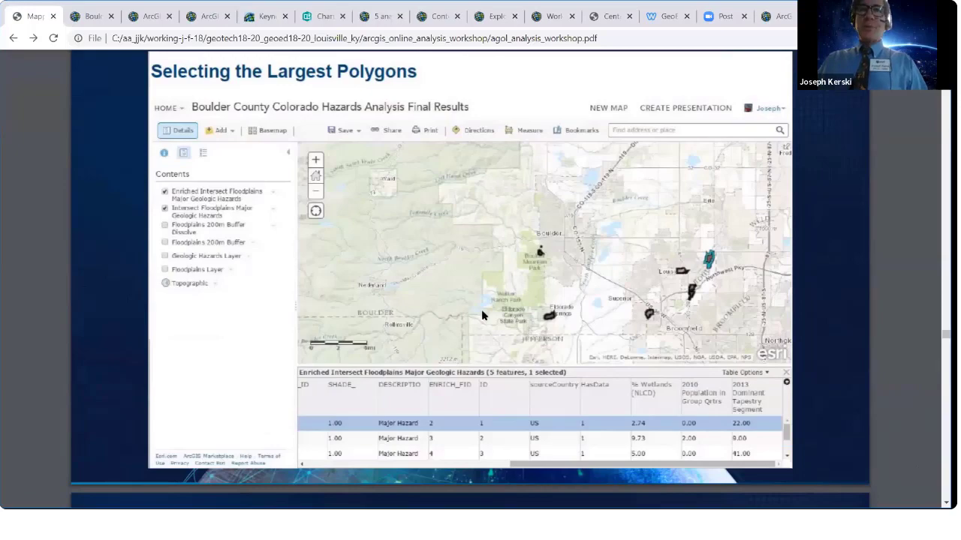
{"action": "scroll", "coordinate": [485, 314], "scroll_direction": "down", "scroll_amount": 5}
{"action": "scroll", "coordinate": [482, 315], "scroll_direction": "down", "scroll_amount": 1}
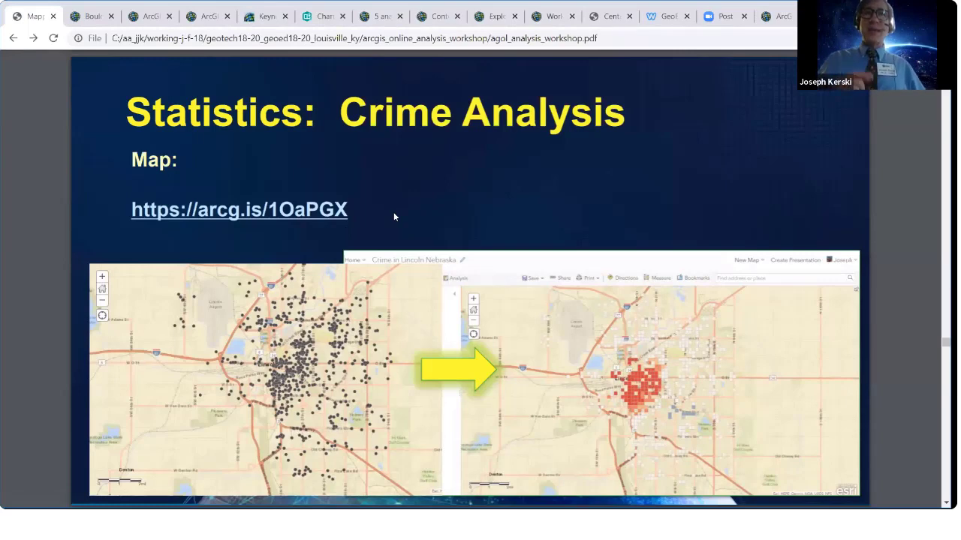
Open the map linked on the crime analysis slide, list its layers, and hide Hot Spots Crime 2.
{"action": "left_click", "coordinate": [341, 210]}
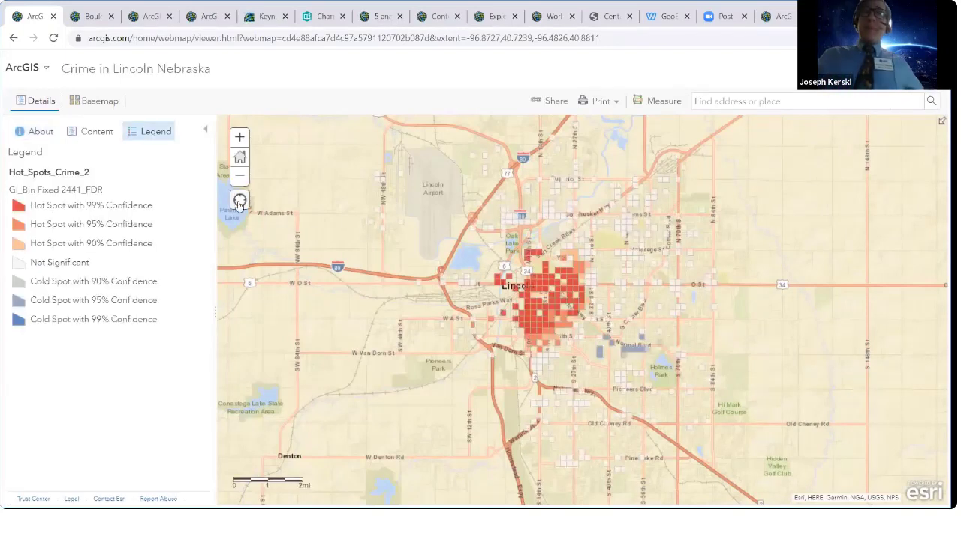
{"action": "left_click", "coordinate": [96, 132]}
{"action": "left_click", "coordinate": [20, 179]}
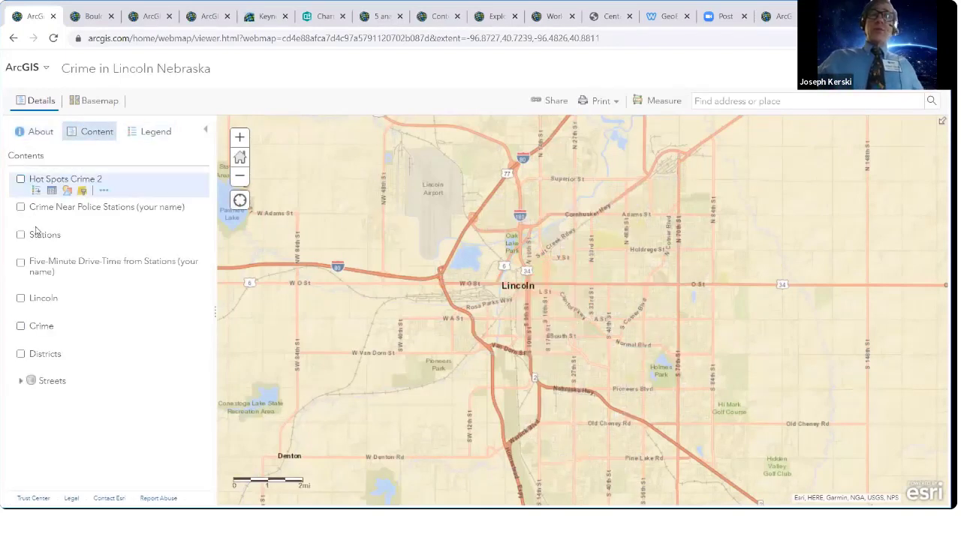
Show the Districts and Crime layers and check the attribute table of the Crime layer, closing it again.
{"action": "left_click", "coordinate": [20, 354]}
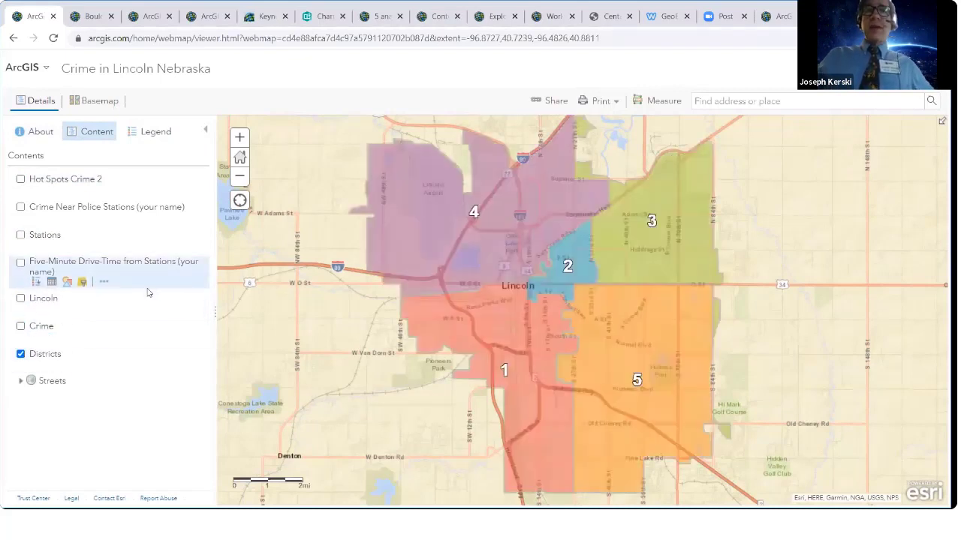
{"action": "left_click", "coordinate": [20, 326]}
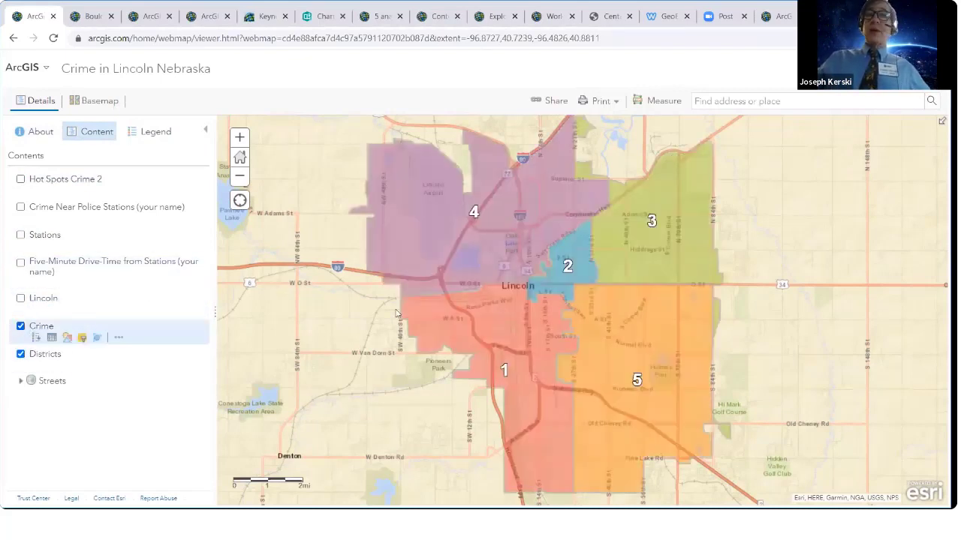
{"action": "left_click_drag", "start_coordinate": [427, 305], "coordinate": [402, 303]}
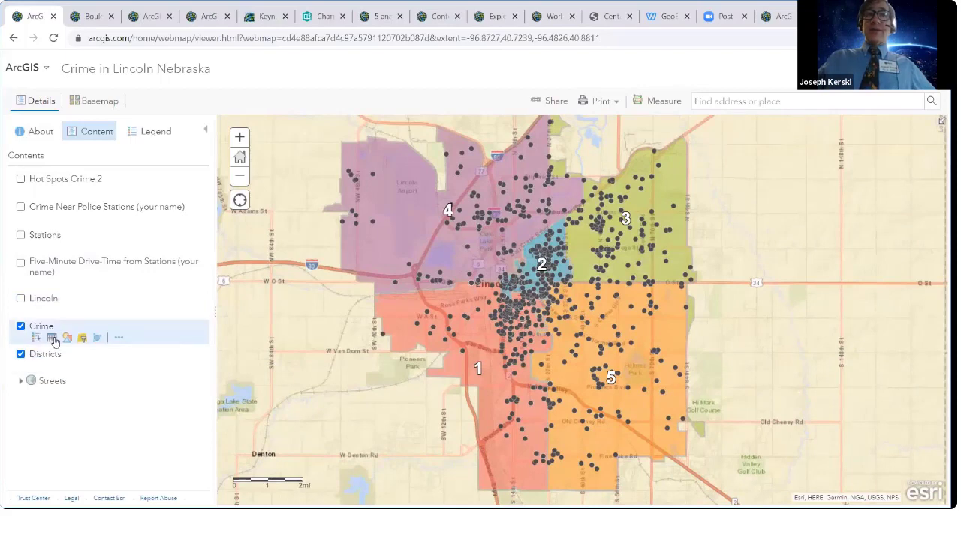
{"action": "left_click", "coordinate": [52, 338]}
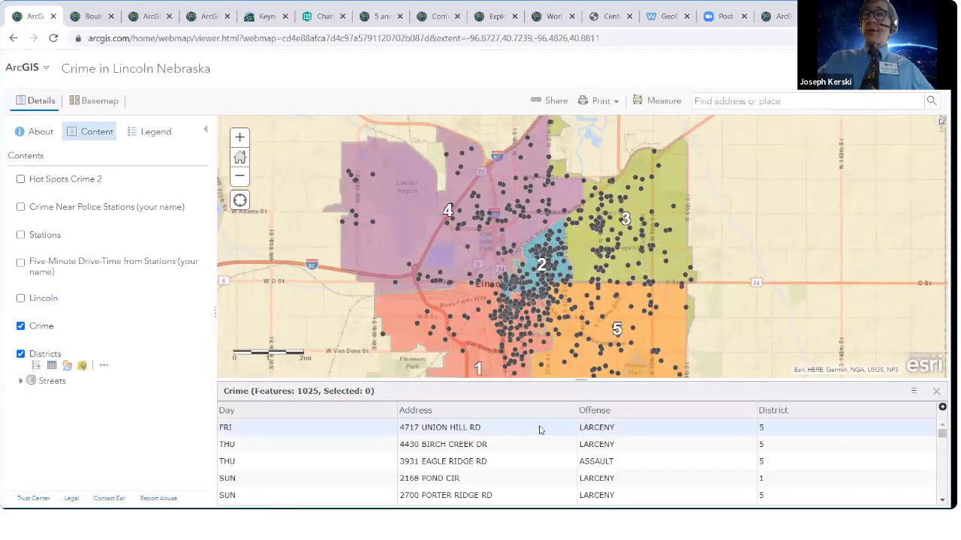
{"action": "left_click", "coordinate": [936, 391]}
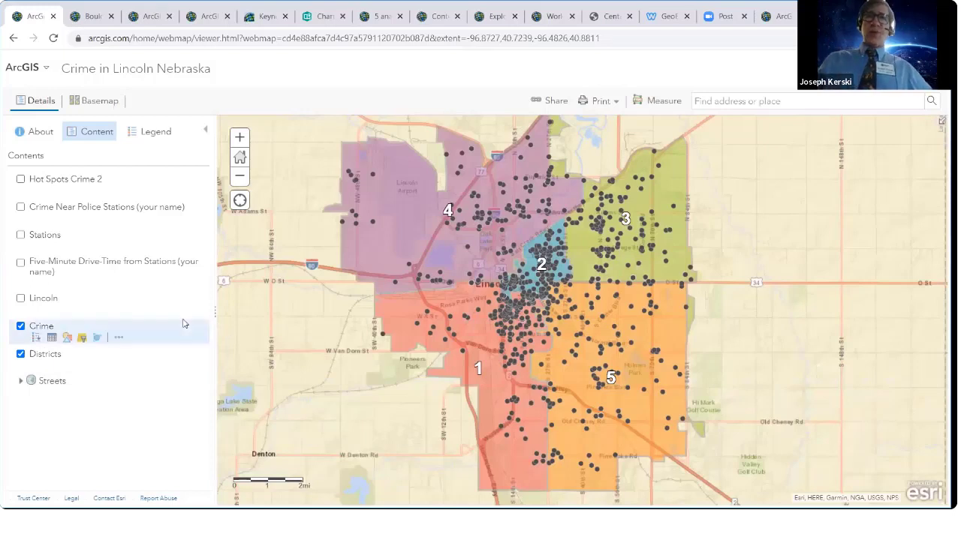
Show the Five-Minute Drive-Time from Stations and Stations layers, and briefly toggle Crime Near Police Stations on and off.
{"action": "left_click", "coordinate": [20, 262]}
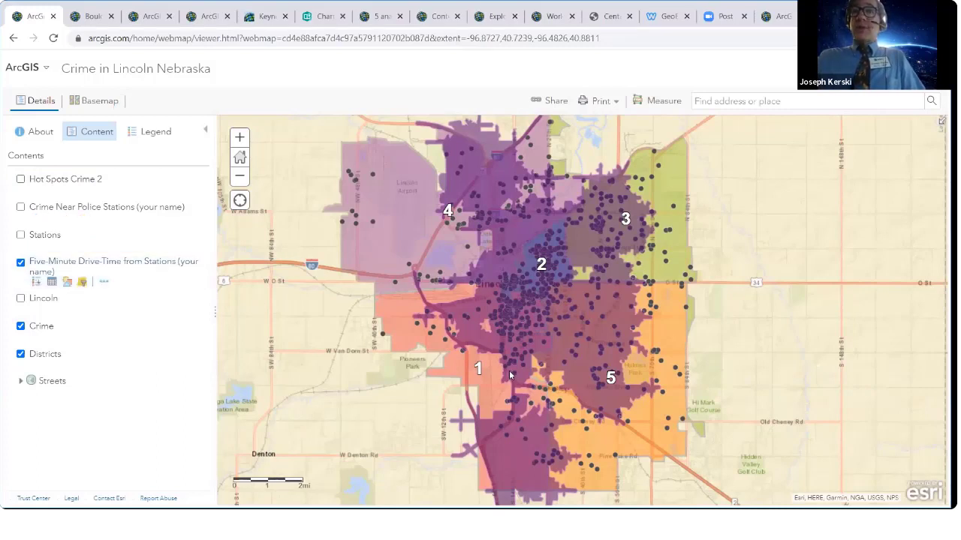
{"action": "left_click", "coordinate": [20, 235]}
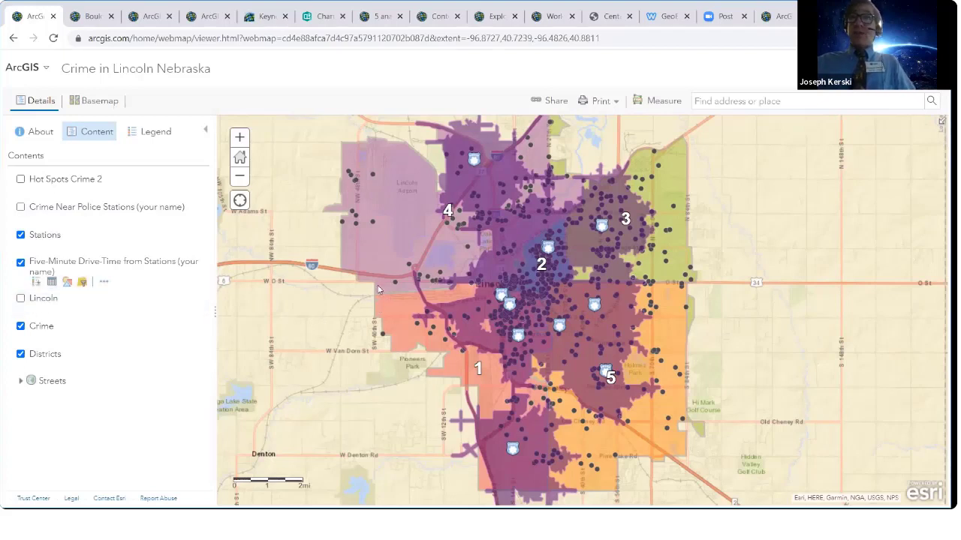
{"action": "left_click", "coordinate": [21, 208]}
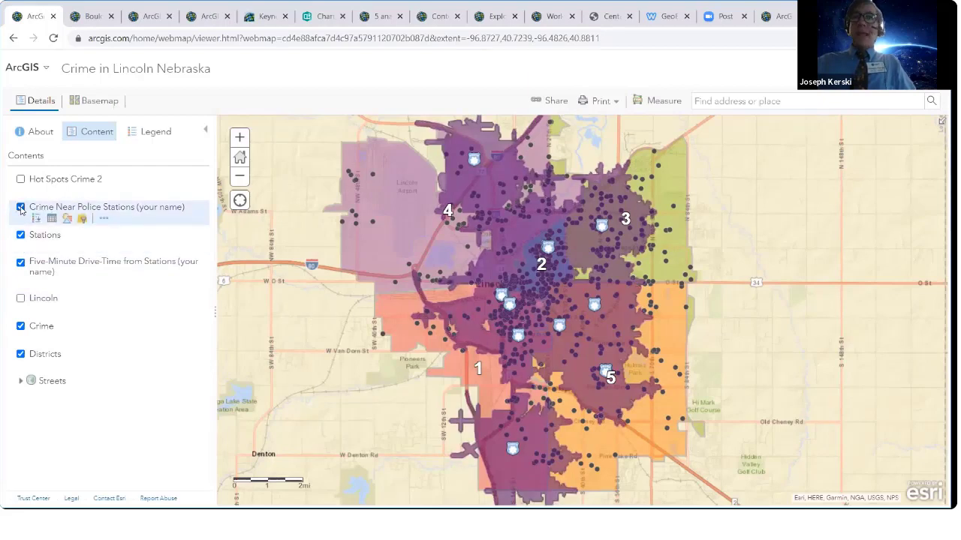
{"action": "left_click", "coordinate": [21, 208]}
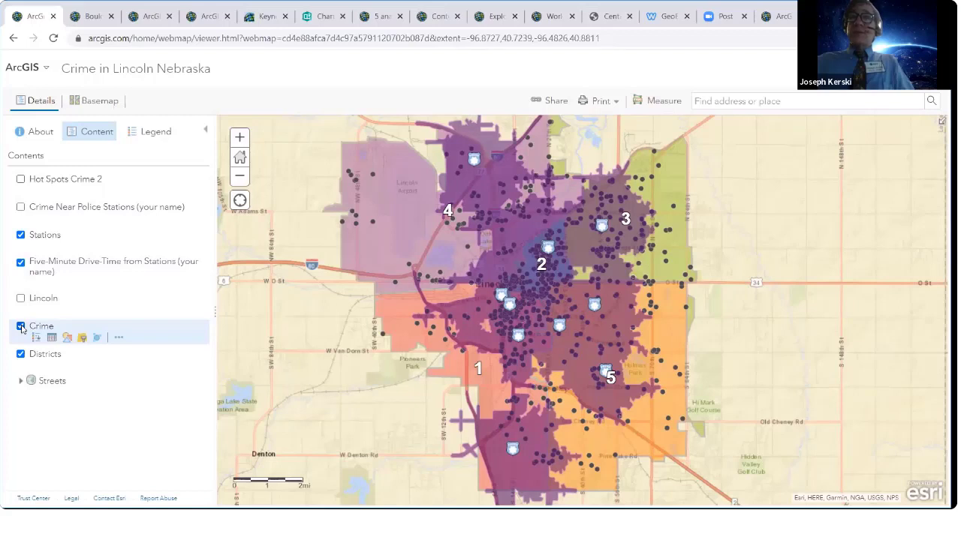
Show Hot Spots Crime 2 over the districts and hide the drive-time, Stations, and Crime layers.
{"action": "left_click", "coordinate": [21, 180]}
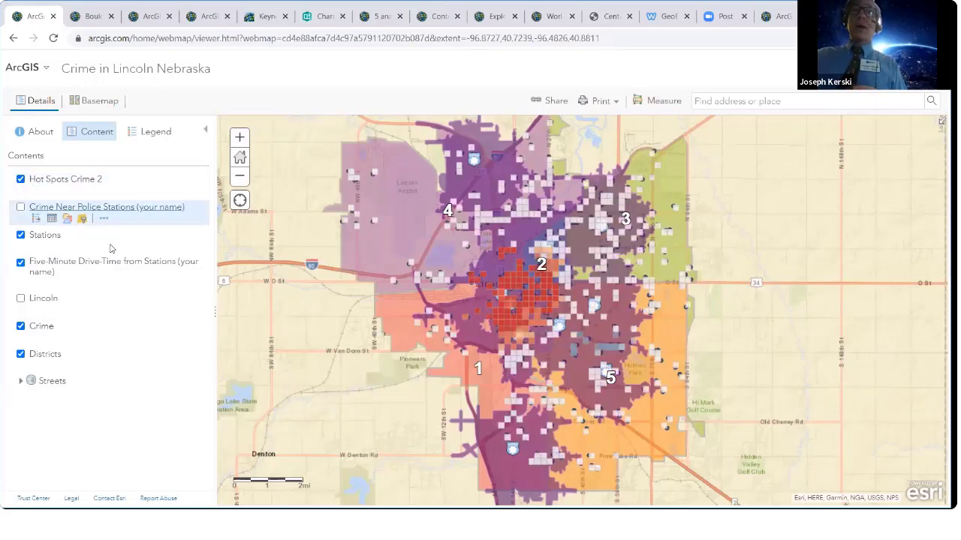
{"action": "left_click", "coordinate": [21, 262]}
{"action": "left_click", "coordinate": [21, 235]}
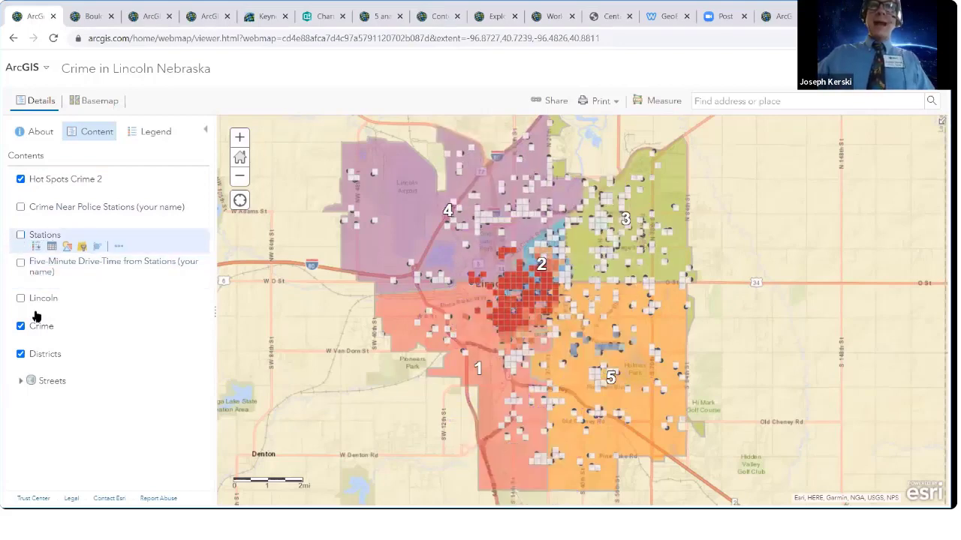
{"action": "left_click", "coordinate": [20, 327]}
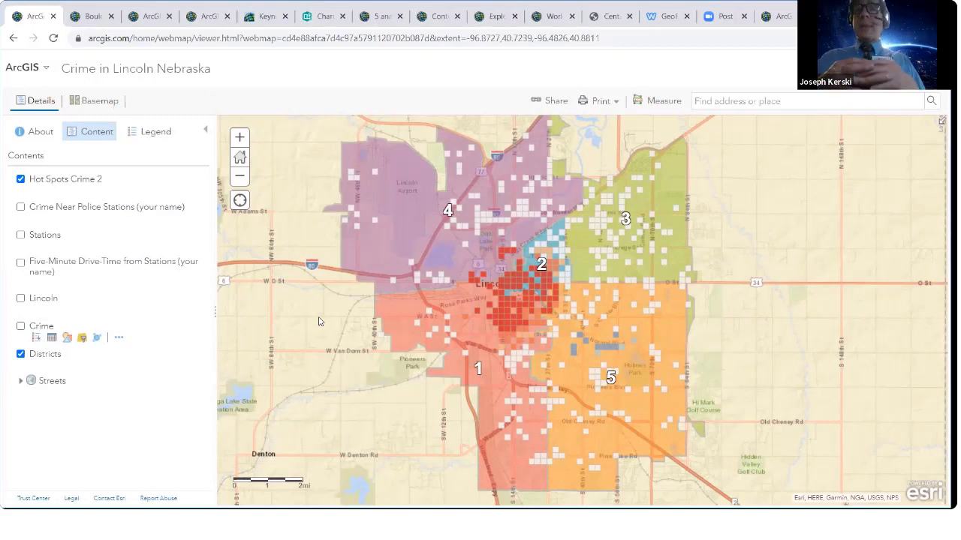
Hide the Districts layer, display the map legend, and examine the crime hot and cold spots around central and southeastern Lincoln.
{"action": "left_click", "coordinate": [20, 354]}
{"action": "left_click", "coordinate": [150, 133]}
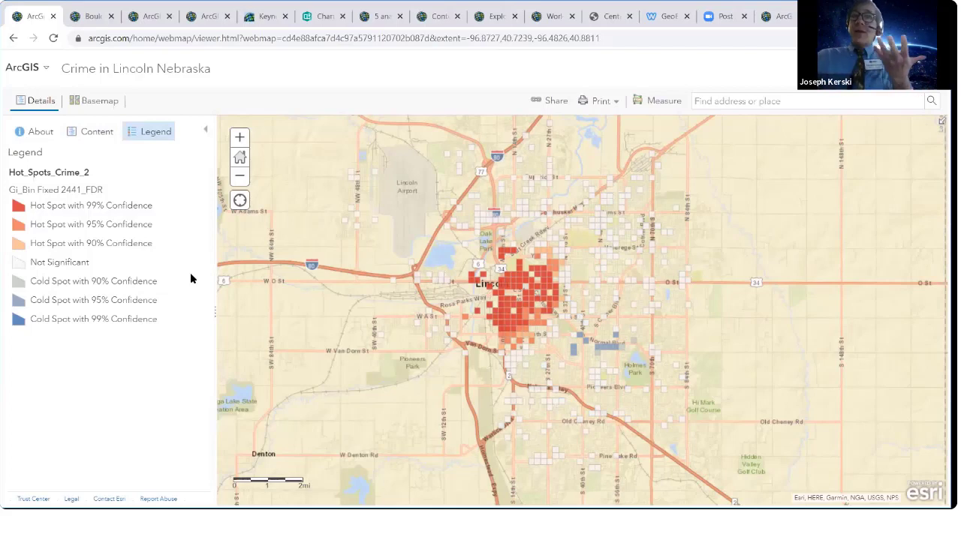
{"action": "scroll", "coordinate": [514, 298], "scroll_direction": "up", "scroll_amount": 1}
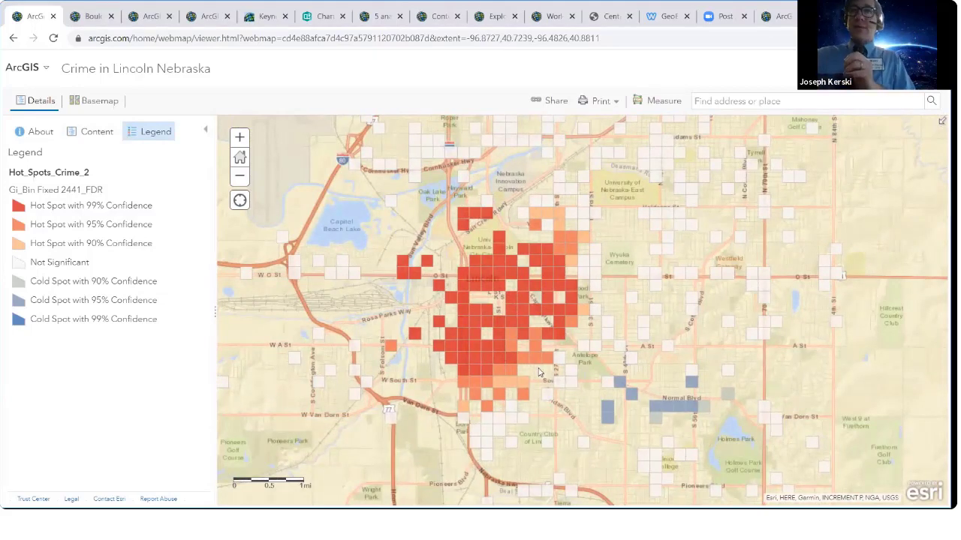
{"action": "key", "text": "Right"}
{"action": "key", "text": "Down"}
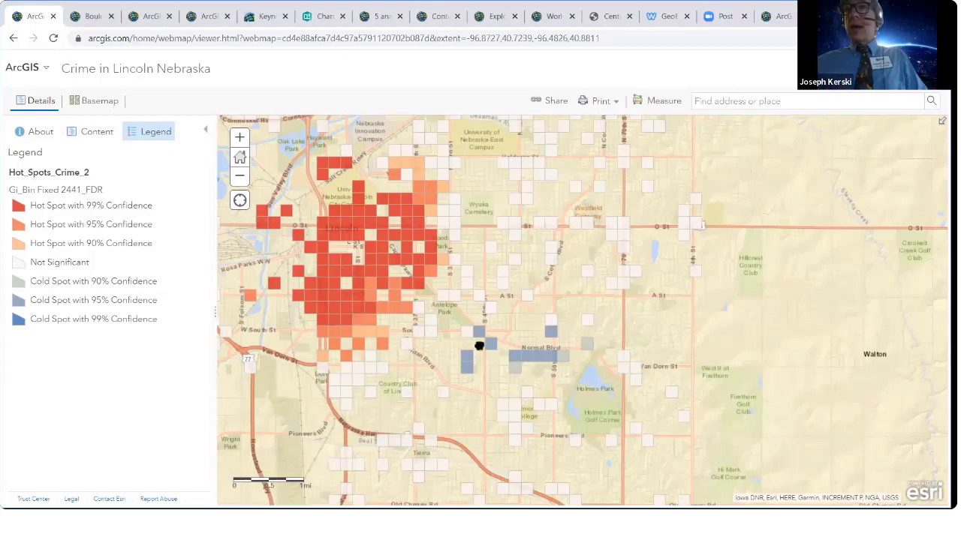
{"action": "key", "text": "Left"}
{"action": "key", "text": "Up"}
{"action": "scroll", "coordinate": [502, 351], "scroll_direction": "up", "scroll_amount": 2}
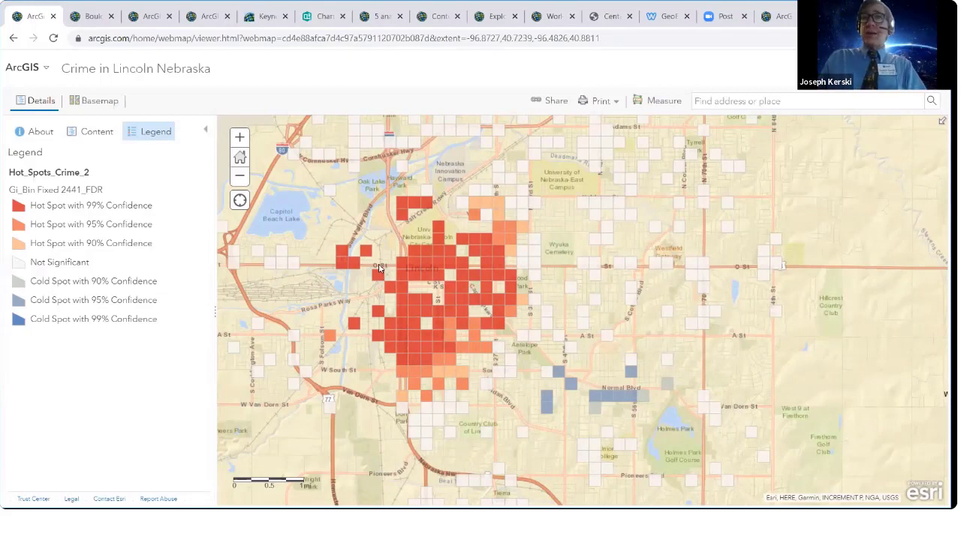
{"action": "scroll", "coordinate": [379, 269], "scroll_direction": "down", "scroll_amount": 1}
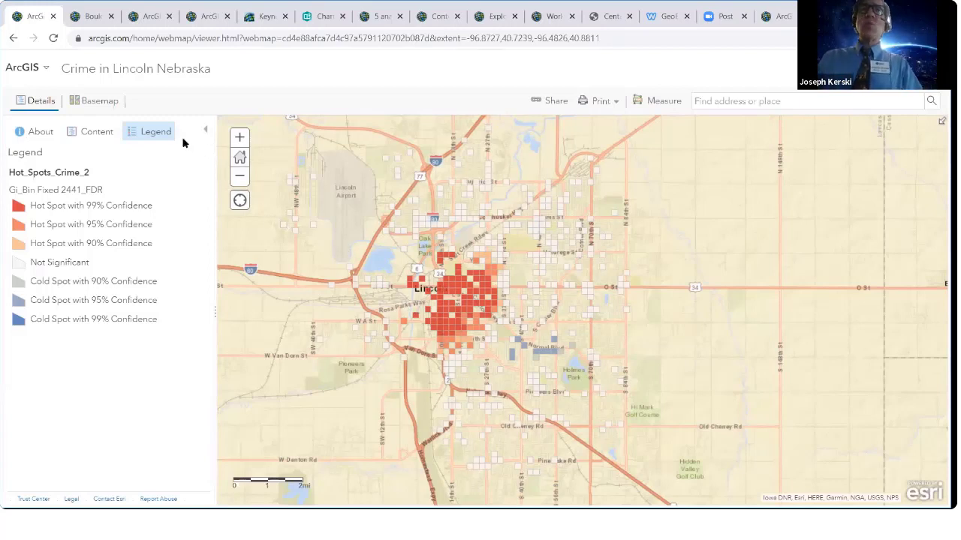
Duplicate the Lincoln crime map's browser tab and return the original tab to the agol_analysis_workshop.pdf slides.
{"action": "right_click", "coordinate": [36, 17]}
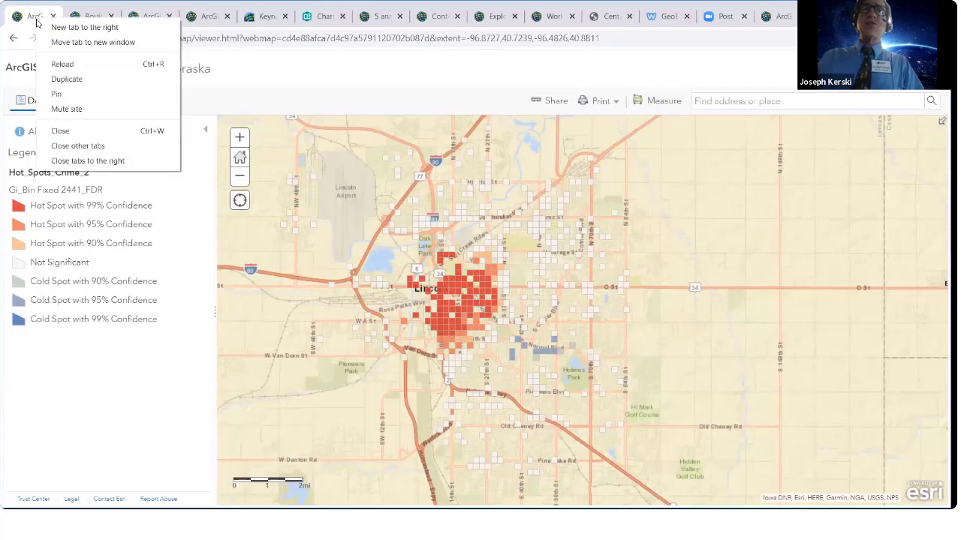
{"action": "left_click", "coordinate": [57, 79]}
{"action": "left_click", "coordinate": [30, 16]}
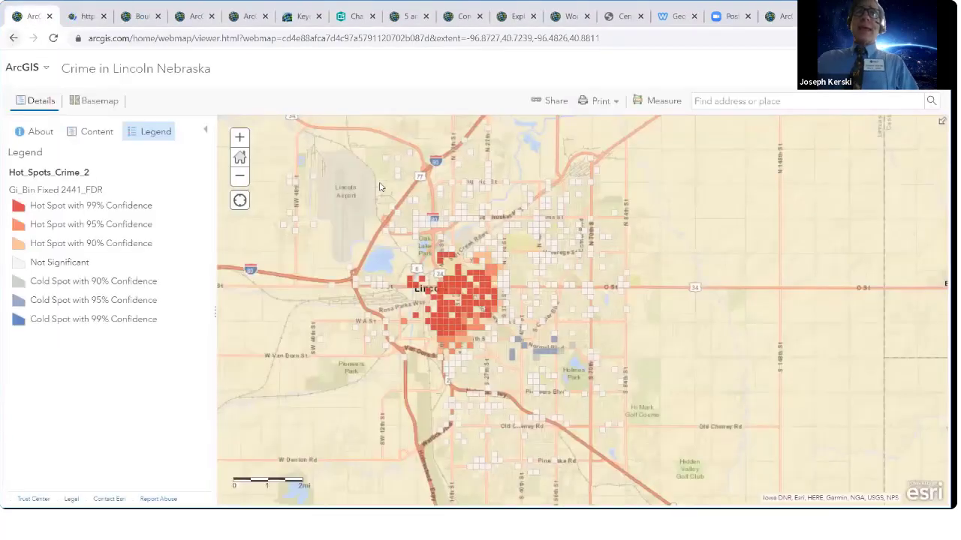
{"action": "left_click", "coordinate": [14, 38]}
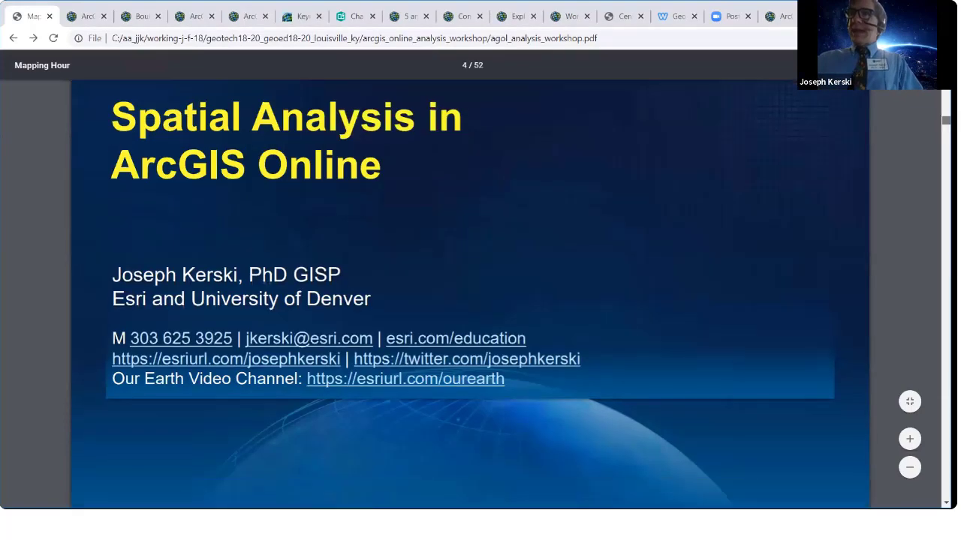
Find the "Interpolating Surfaces: Weather" slide in the workshop PDF.
{"action": "left_click_drag", "start_coordinate": [945, 96], "coordinate": [927, 341]}
{"action": "scroll", "coordinate": [926, 345], "scroll_direction": "down", "scroll_amount": 15}
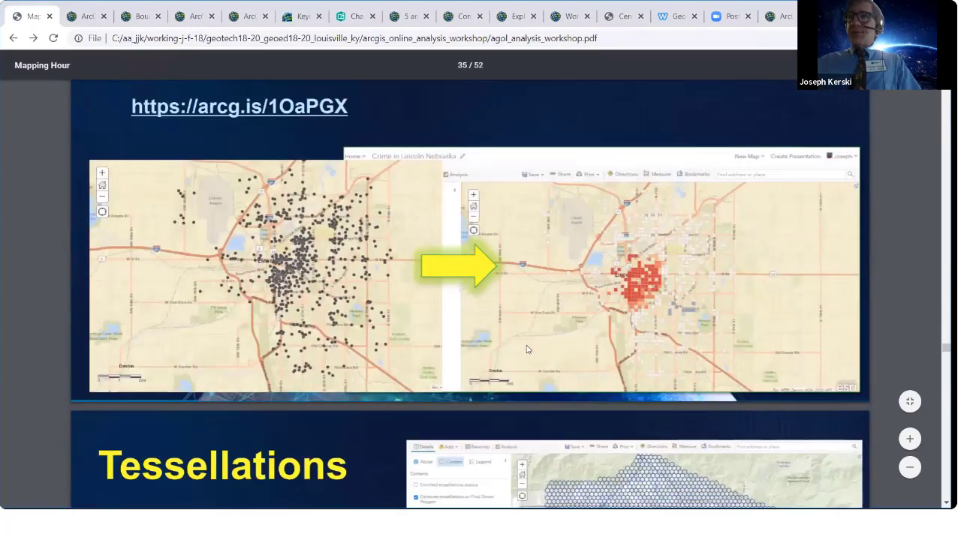
{"action": "scroll", "coordinate": [480, 294], "scroll_direction": "down", "scroll_amount": 20}
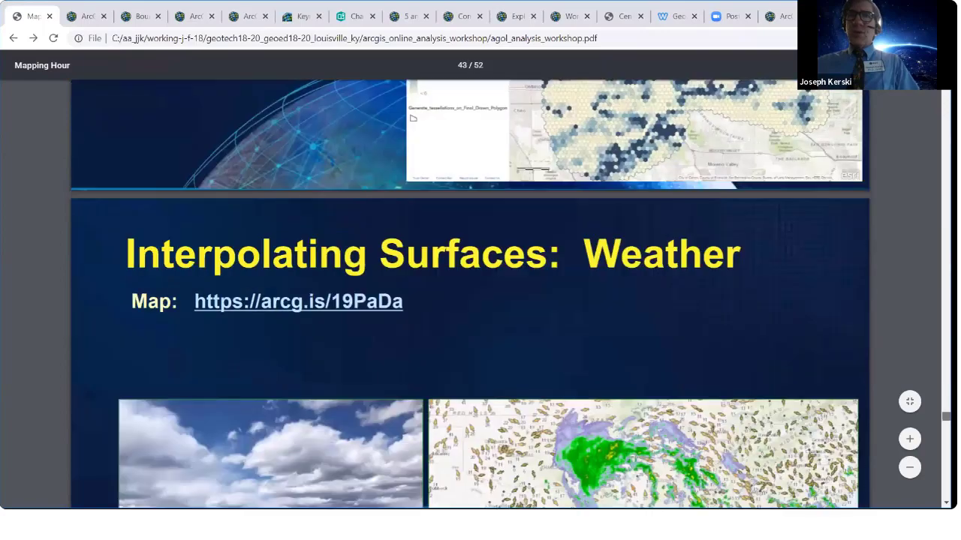
{"action": "scroll", "coordinate": [554, 342], "scroll_direction": "up", "scroll_amount": 10}
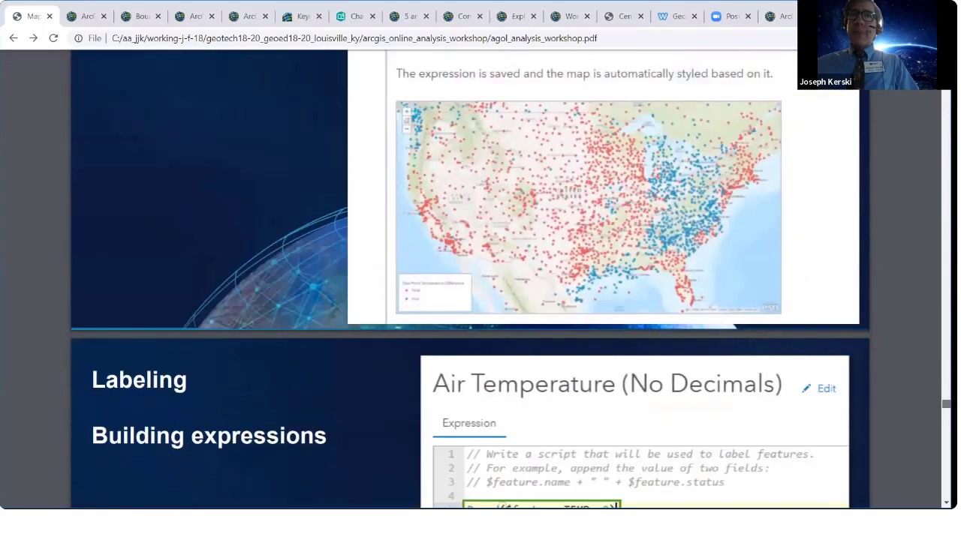
{"action": "scroll", "coordinate": [555, 343], "scroll_direction": "up", "scroll_amount": 10}
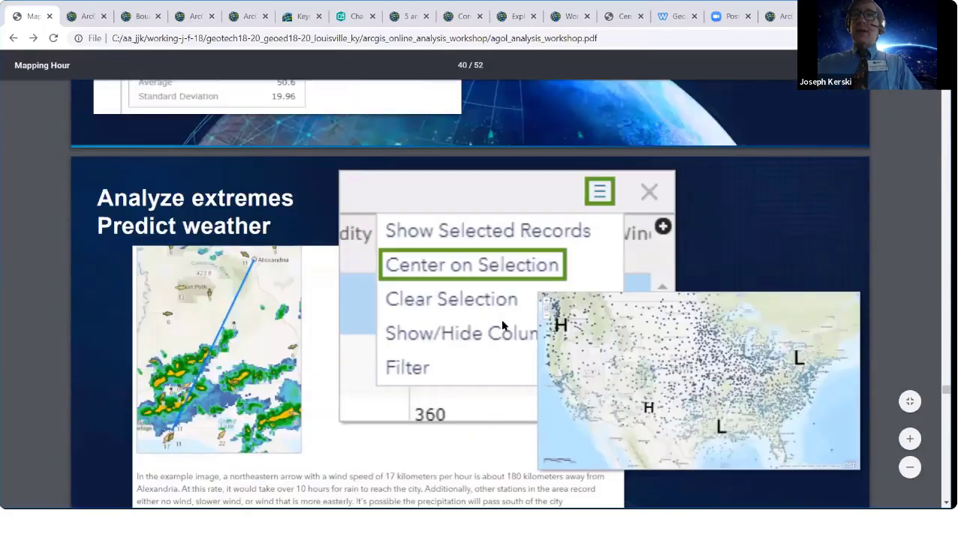
{"action": "scroll", "coordinate": [502, 324], "scroll_direction": "up", "scroll_amount": 10}
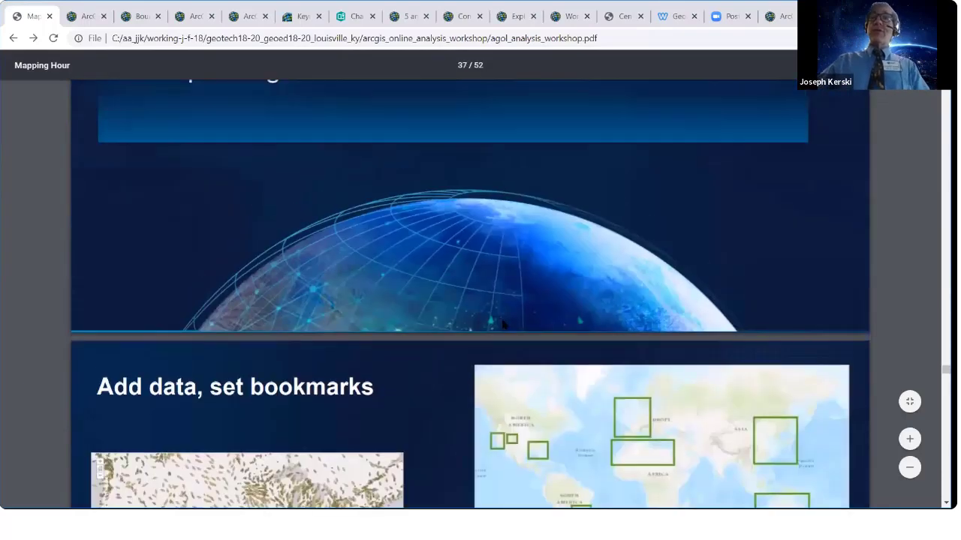
{"action": "scroll", "coordinate": [503, 324], "scroll_direction": "up", "scroll_amount": 10}
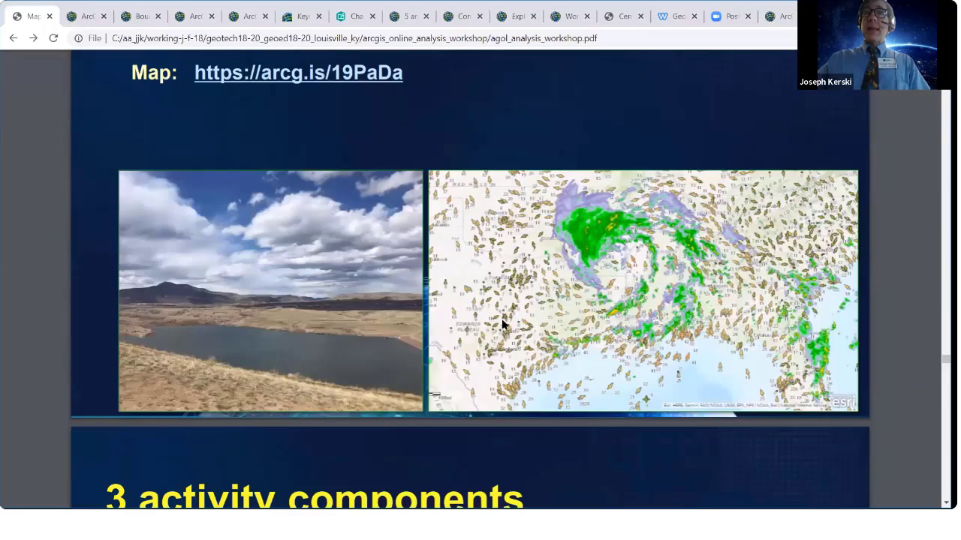
{"action": "scroll", "coordinate": [503, 325], "scroll_direction": "down", "scroll_amount": 4}
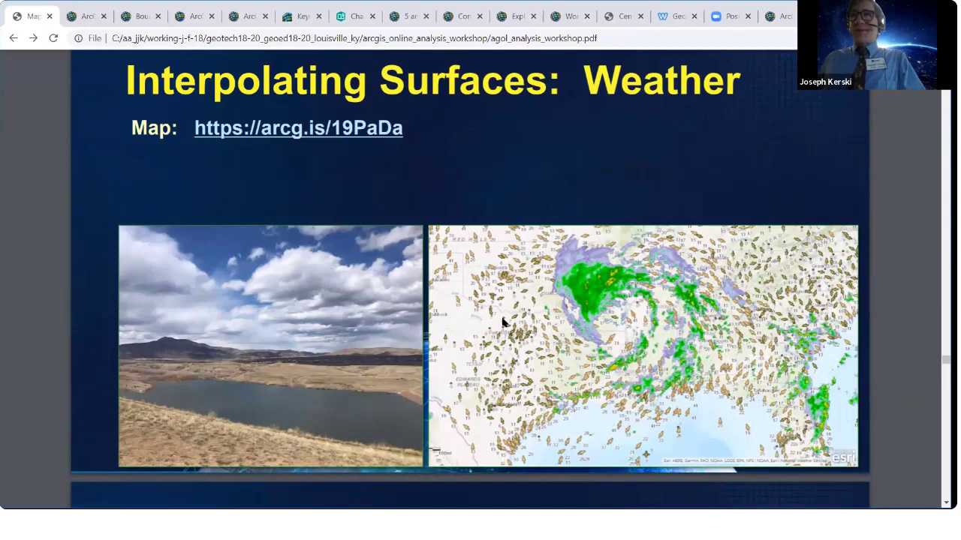
Open the slide's weather map link, arcg.is/19PaDa, in a new browser tab and switch to it.
{"action": "mouse_move", "coordinate": [950, 352]}
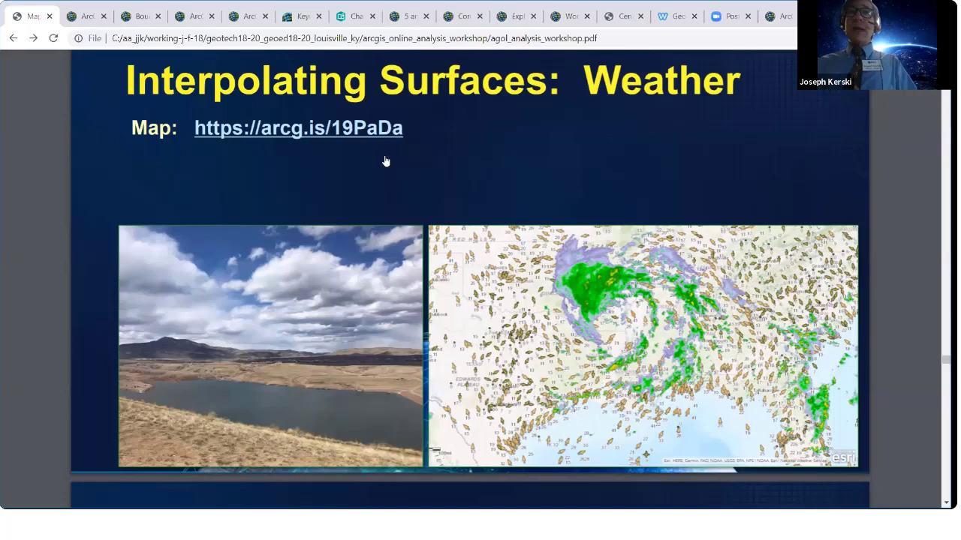
{"action": "right_click", "coordinate": [336, 129]}
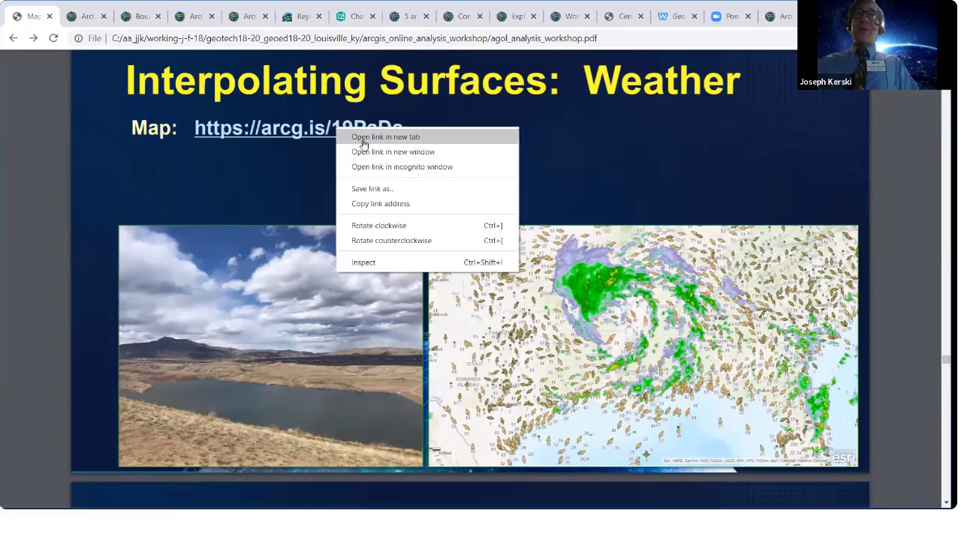
{"action": "left_click", "coordinate": [362, 137]}
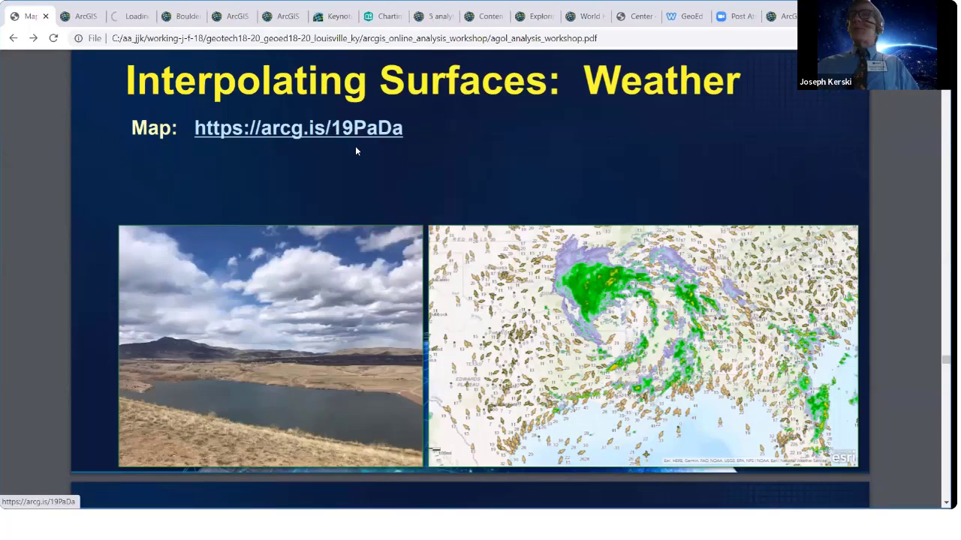
{"action": "left_click", "coordinate": [136, 18]}
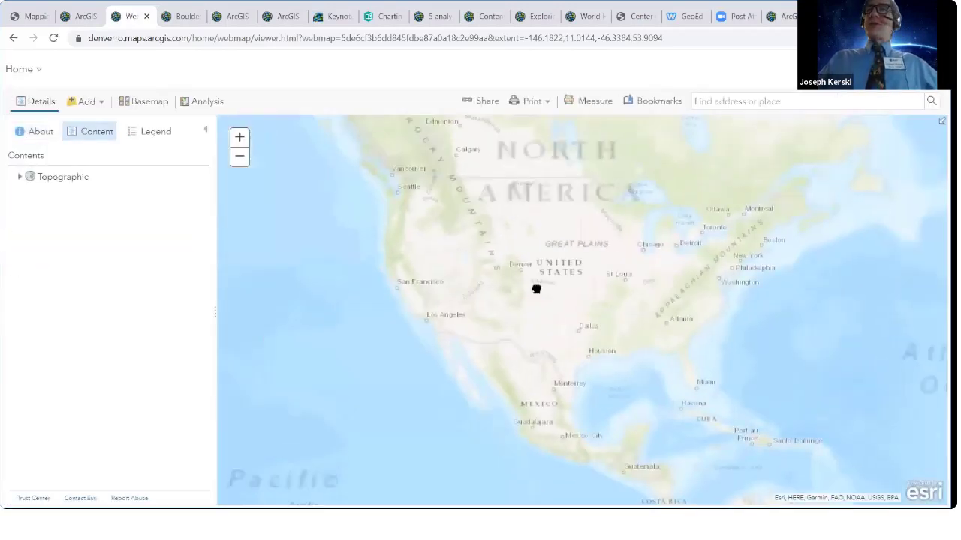
Examine the NOAA METAR wind speed and direction symbols over Europe, and return to the weather interpolation slide.
{"action": "left_click_drag", "start_coordinate": [535, 290], "coordinate": [375, 259]}
{"action": "left_click_drag", "start_coordinate": [652, 312], "coordinate": [490, 259]}
{"action": "left_click_drag", "start_coordinate": [753, 272], "coordinate": [416, 243]}
{"action": "left_click_drag", "start_coordinate": [482, 251], "coordinate": [512, 299]}
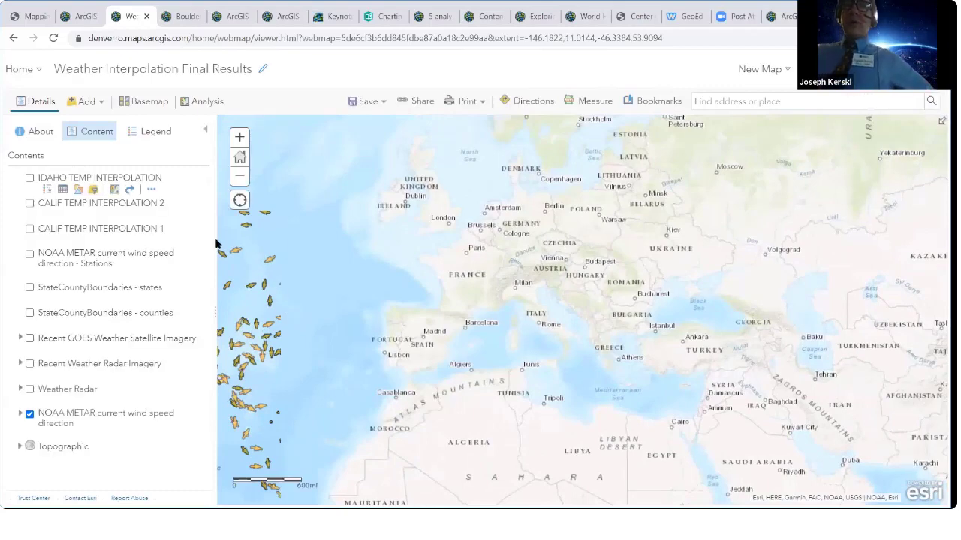
{"action": "left_click_drag", "start_coordinate": [317, 320], "coordinate": [360, 313]}
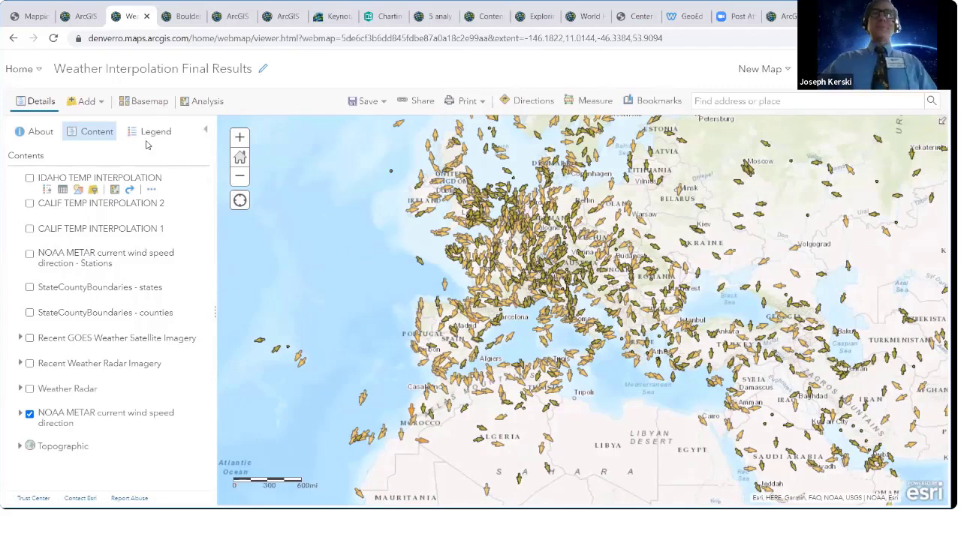
{"action": "left_click", "coordinate": [35, 17]}
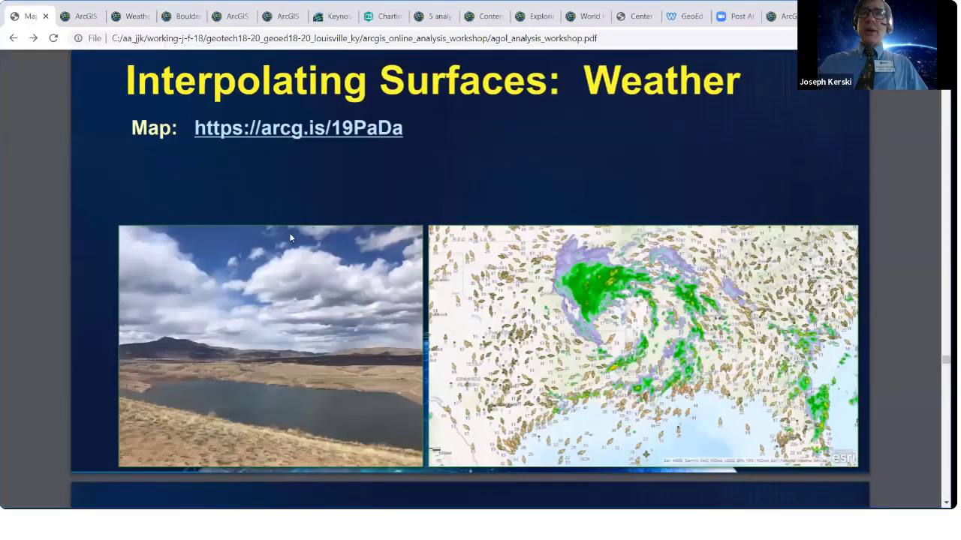